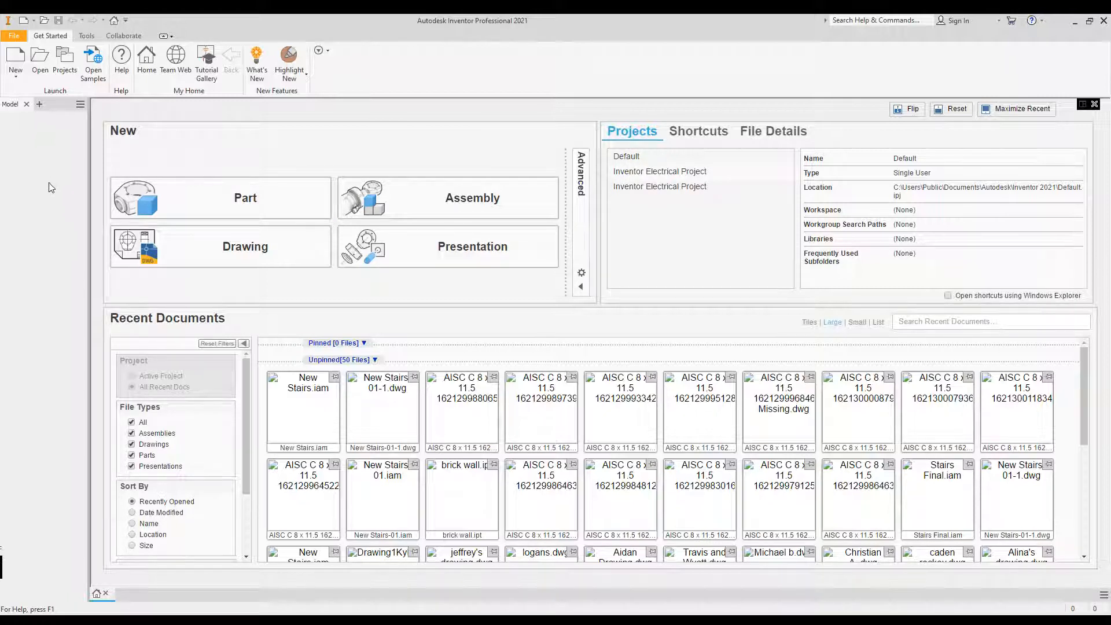
pyautogui.click(18, 78)
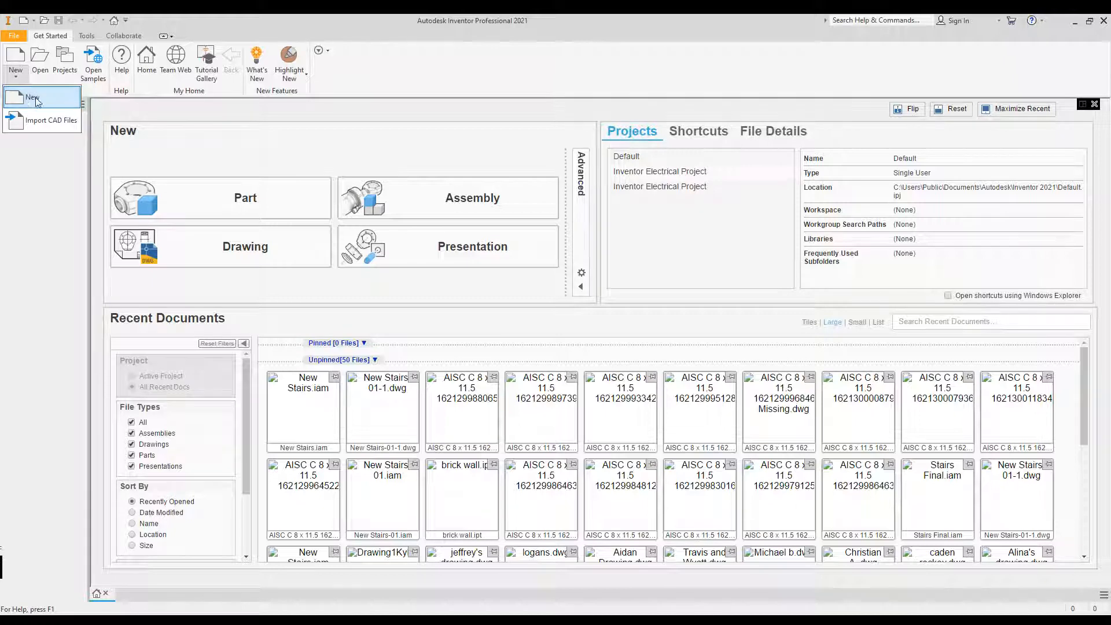
pyautogui.click(34, 98)
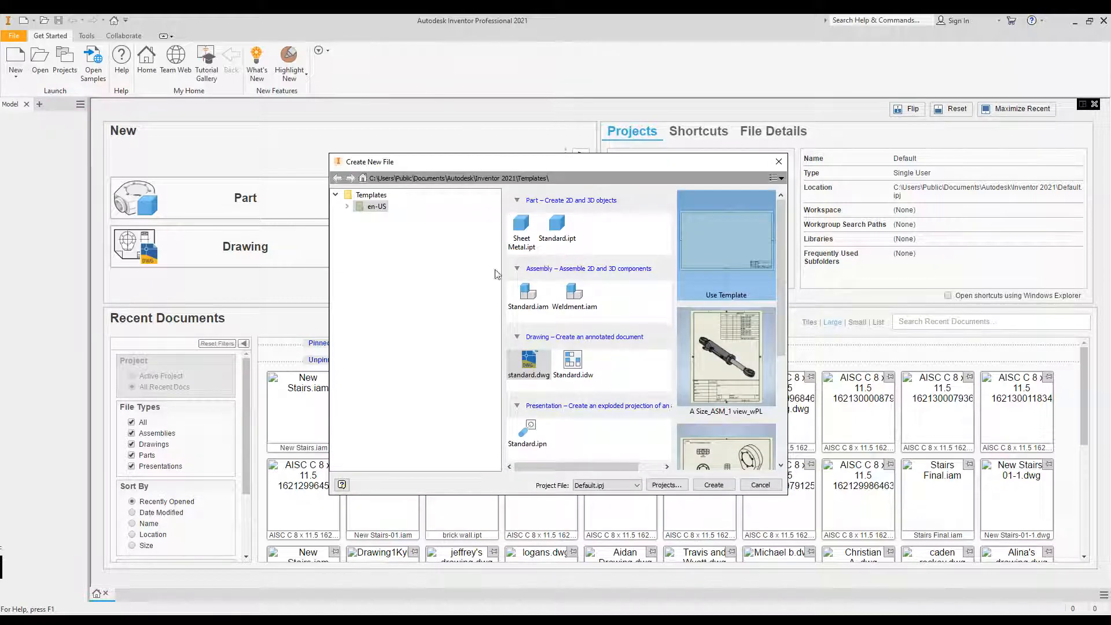
pyautogui.click(559, 242)
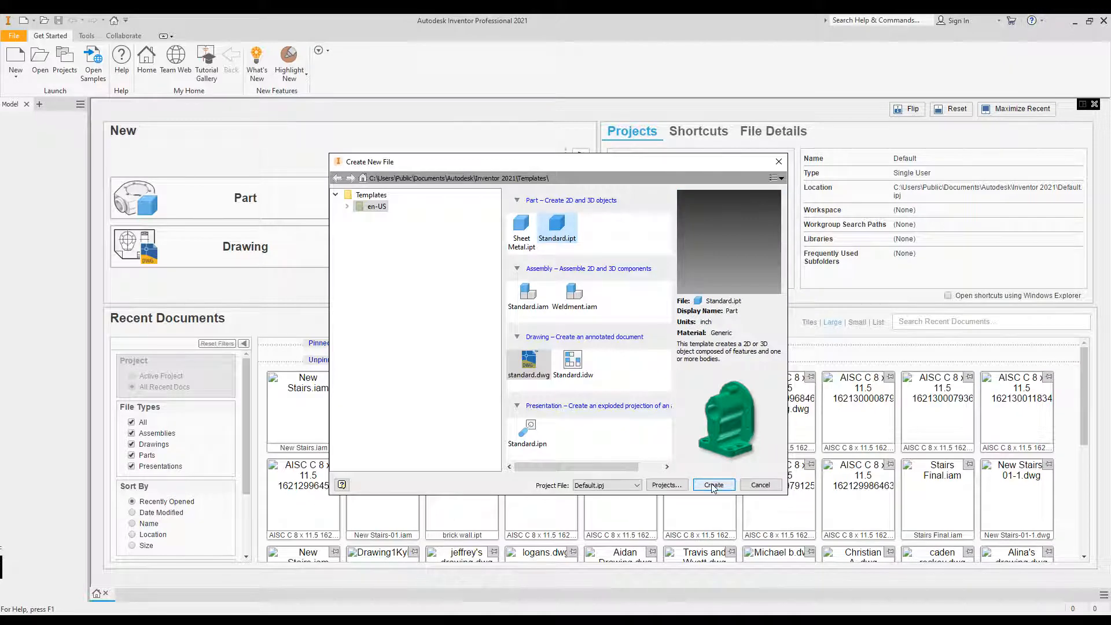
pyautogui.click(760, 485)
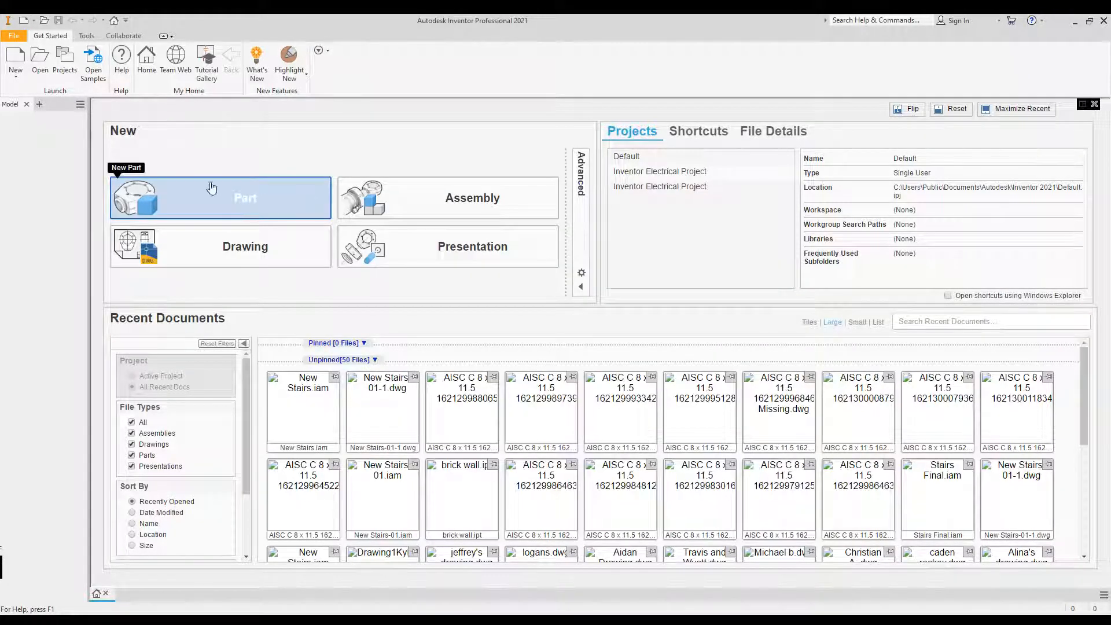
# Create a new part and show its document maximized in the workspace.
pyautogui.click(245, 202)
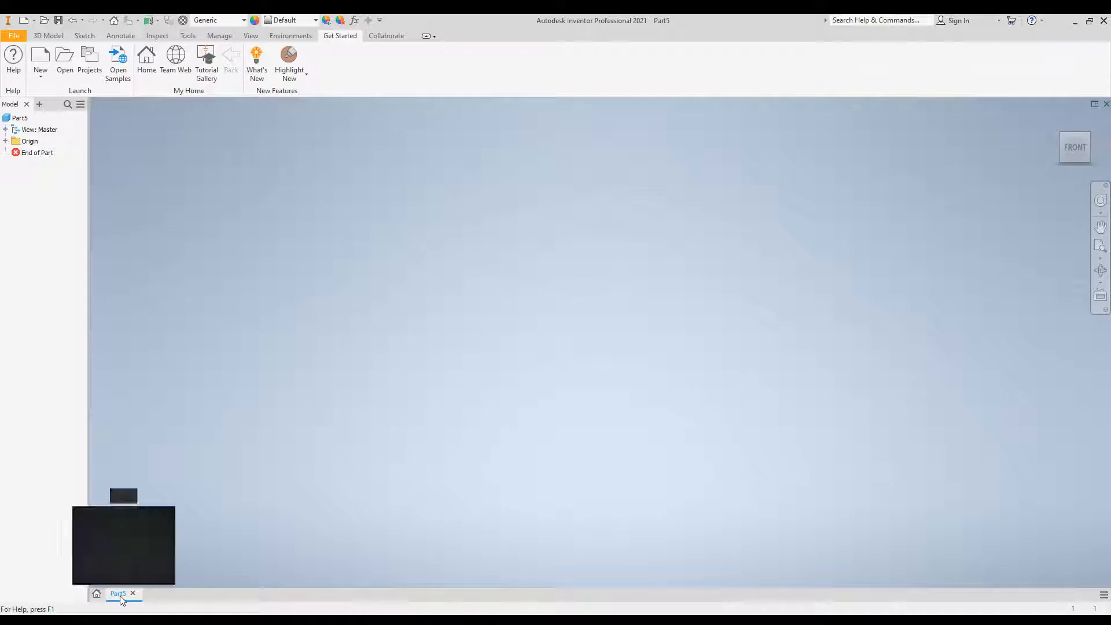
pyautogui.moveTo(122, 594)
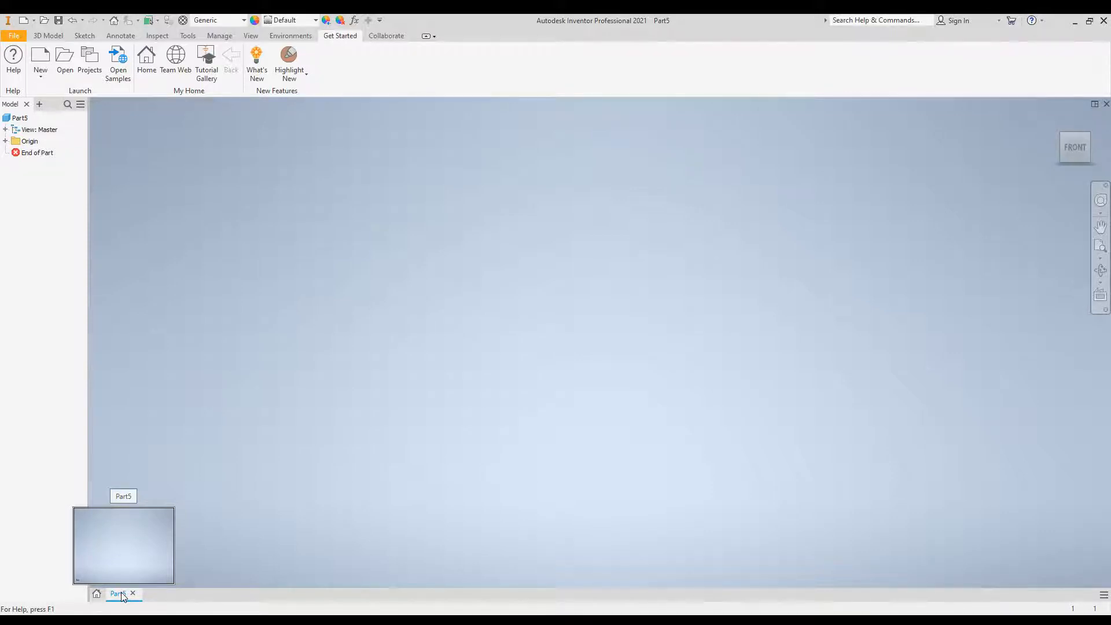
pyautogui.doubleClick(121, 593)
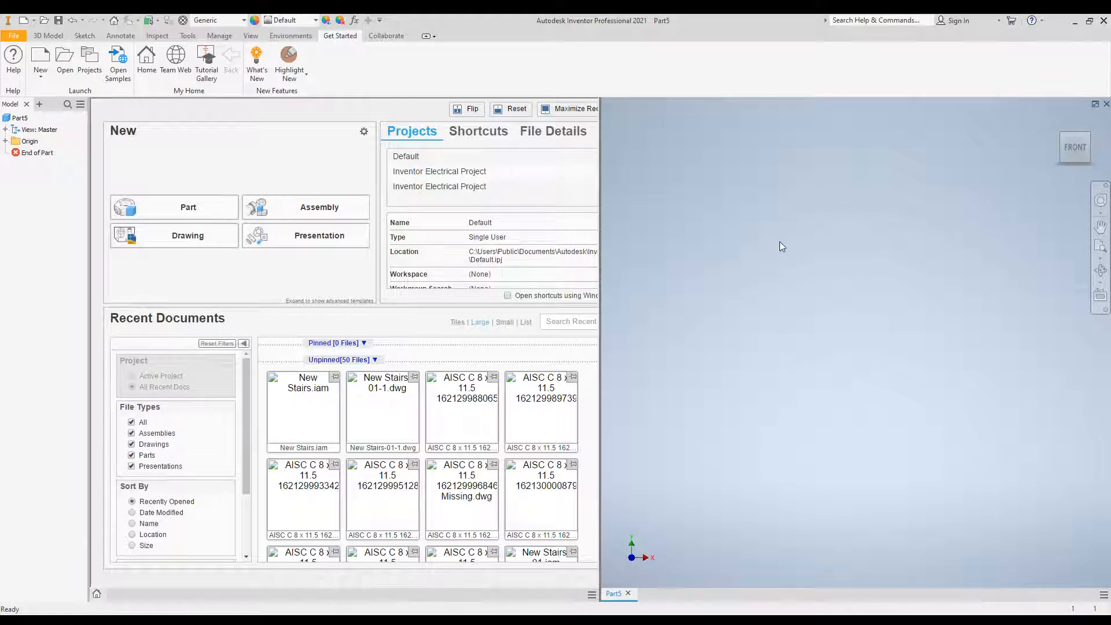
pyautogui.click(1095, 104)
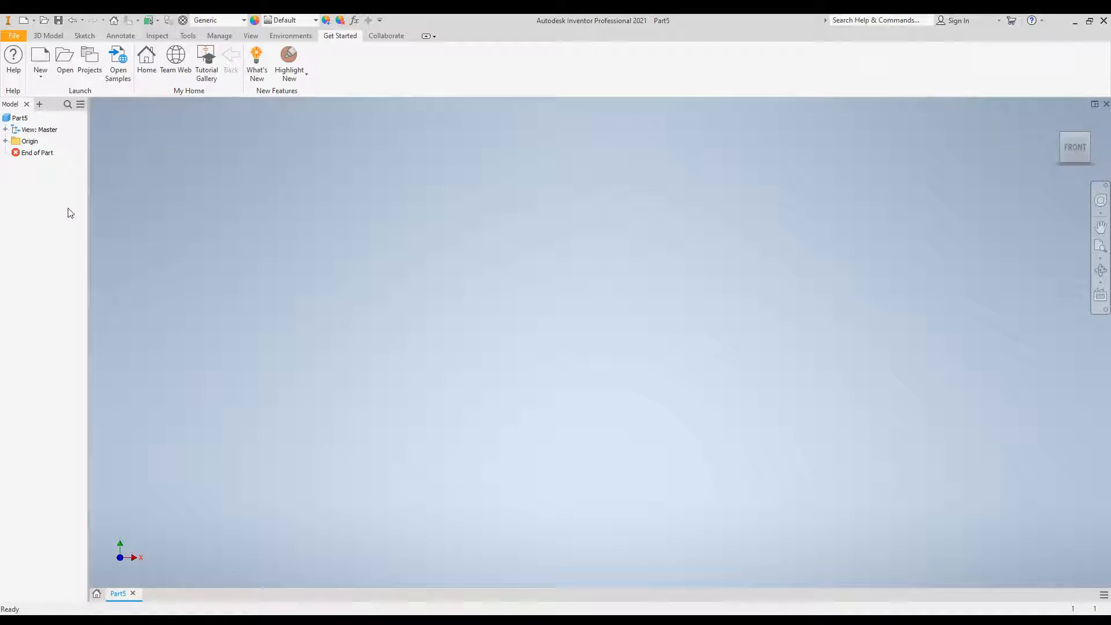
pyautogui.click(250, 35)
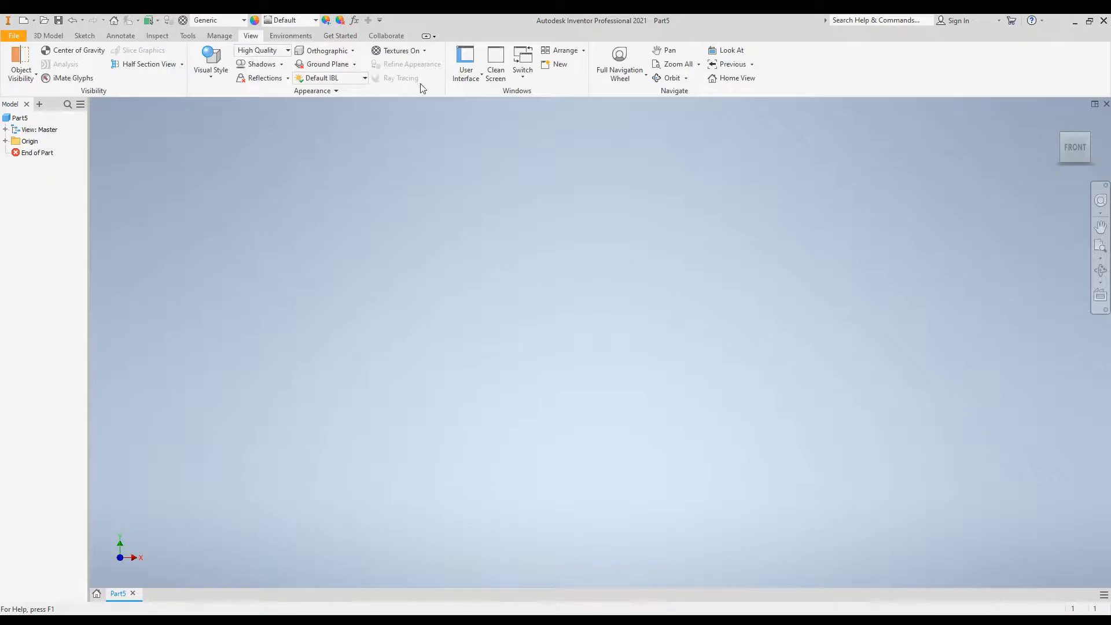
pyautogui.click(481, 77)
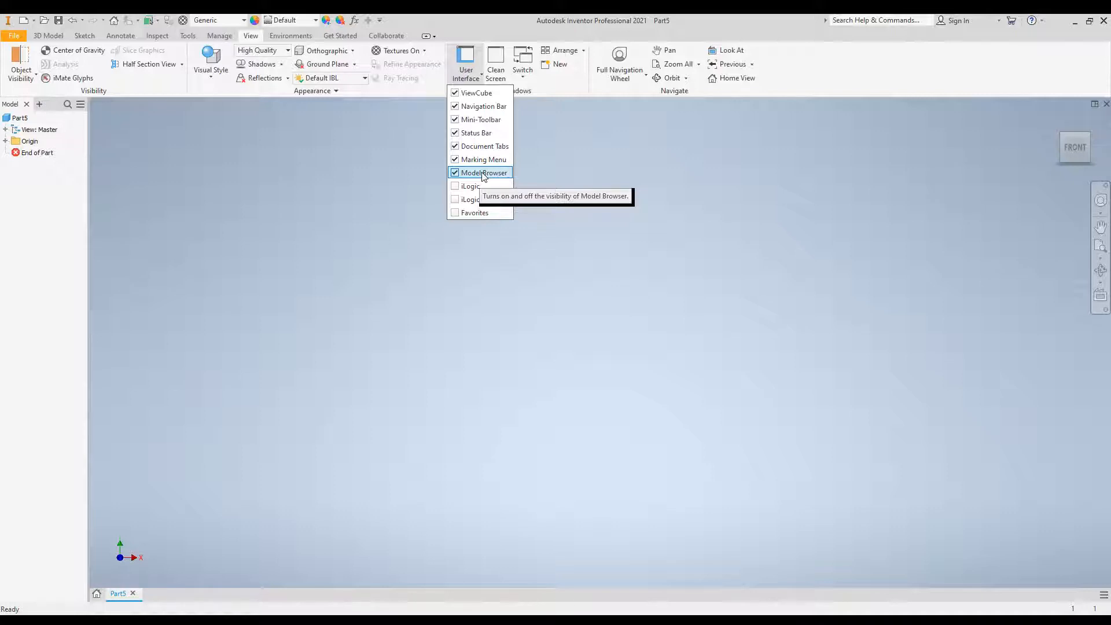
pyautogui.click(327, 243)
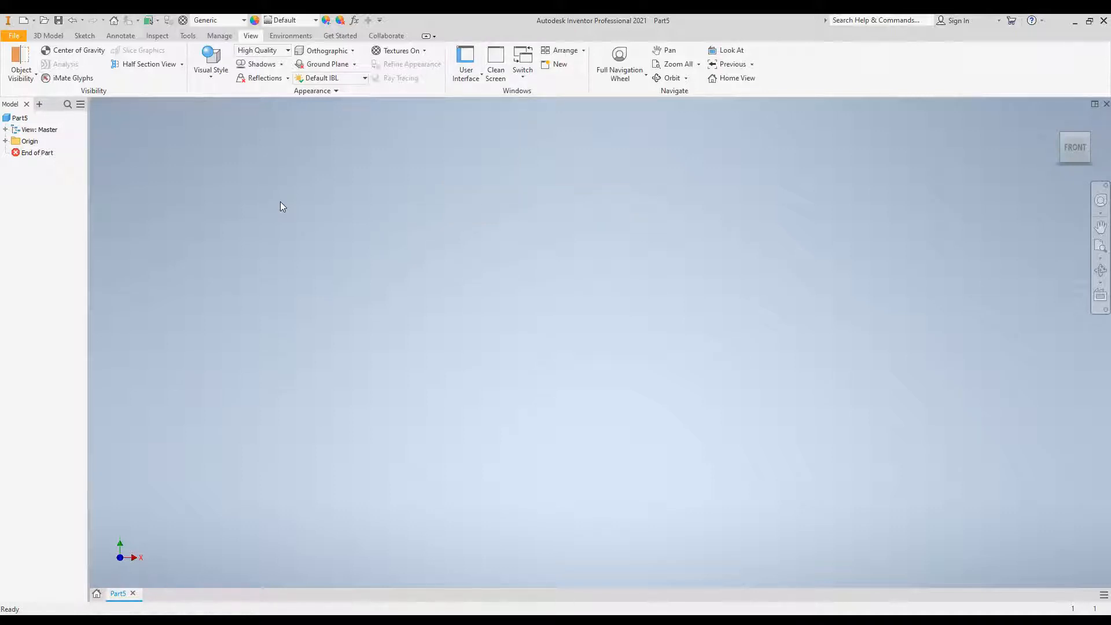
# Start a 2D sketch on the YZ plane, facing it from the right view.
pyautogui.click(85, 36)
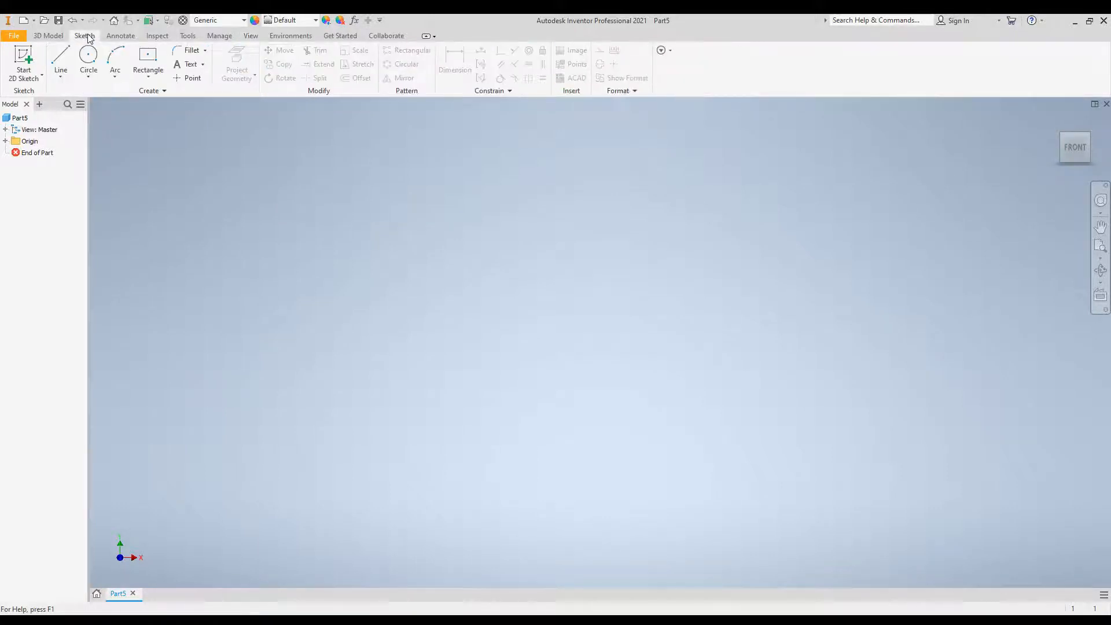
pyautogui.click(23, 55)
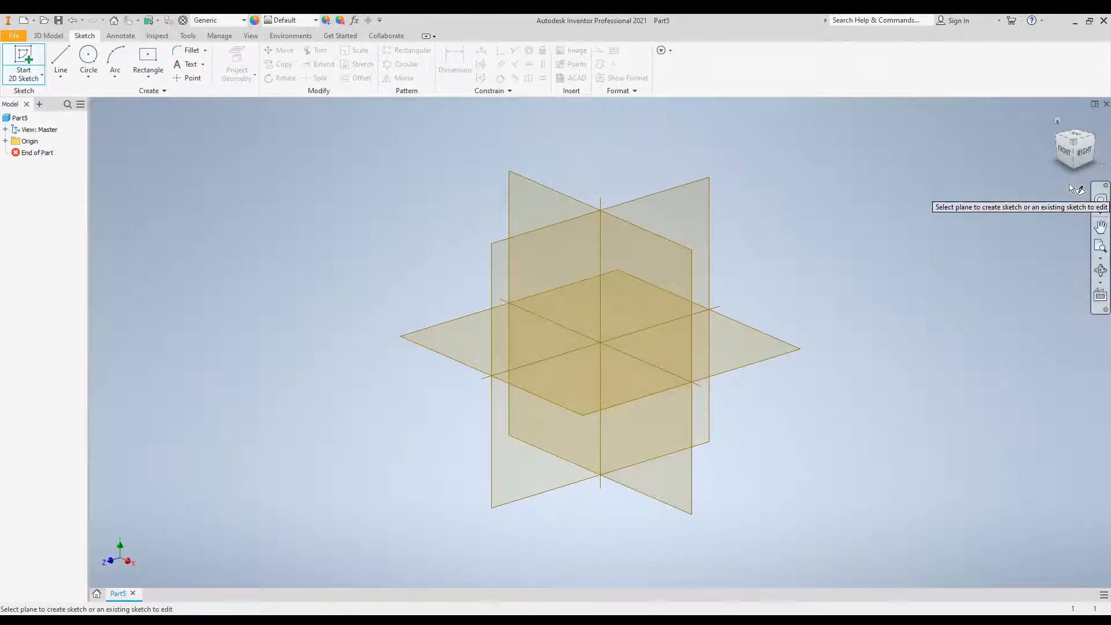
pyautogui.click(1087, 161)
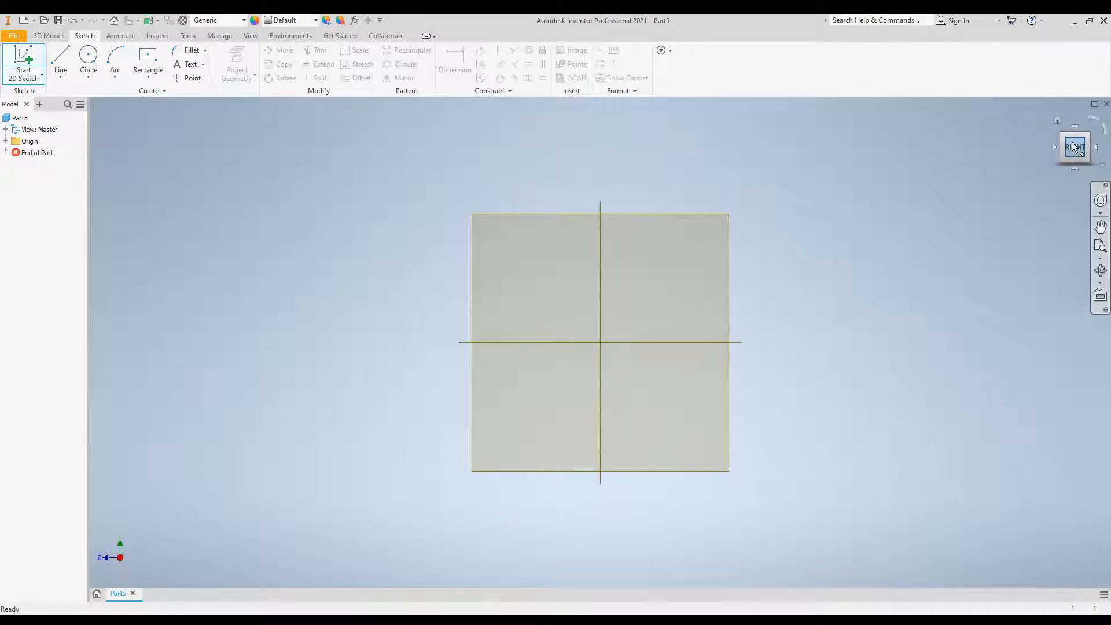
pyautogui.press('s')
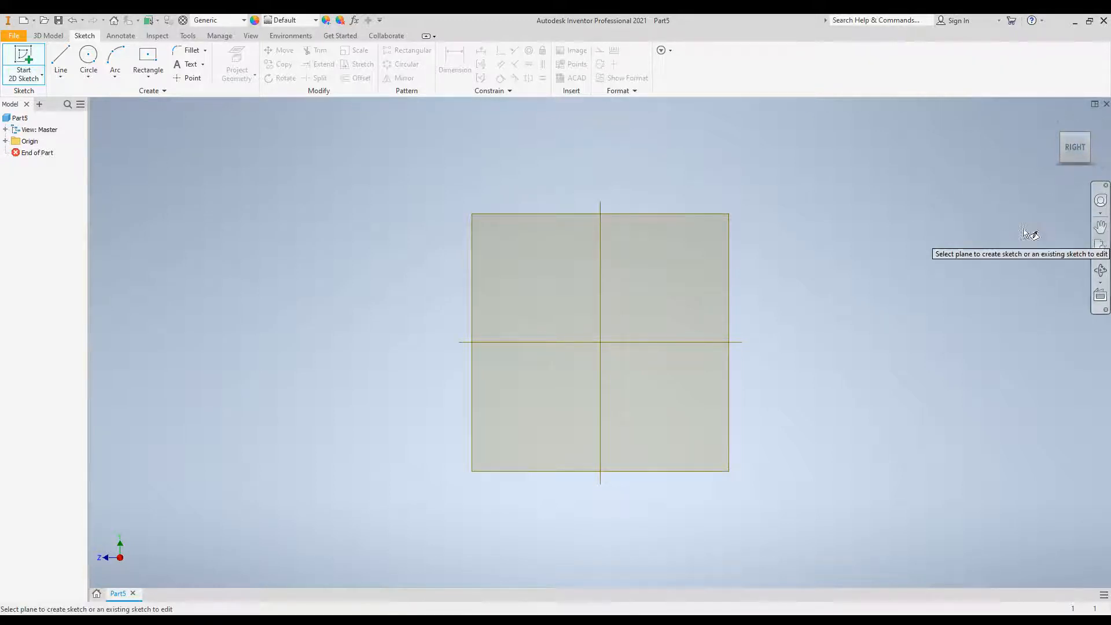
pyautogui.click(651, 299)
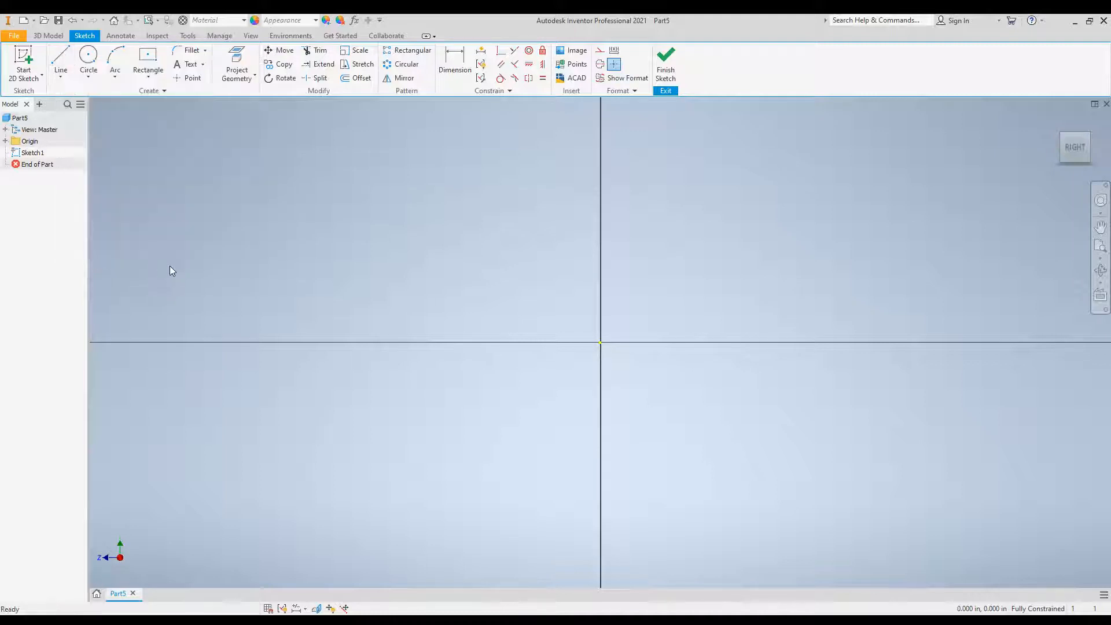
# Draw a two-point center rectangle centered on the origin, 2 cm high and 6 cm wide.
pyautogui.rightClick(153, 60)
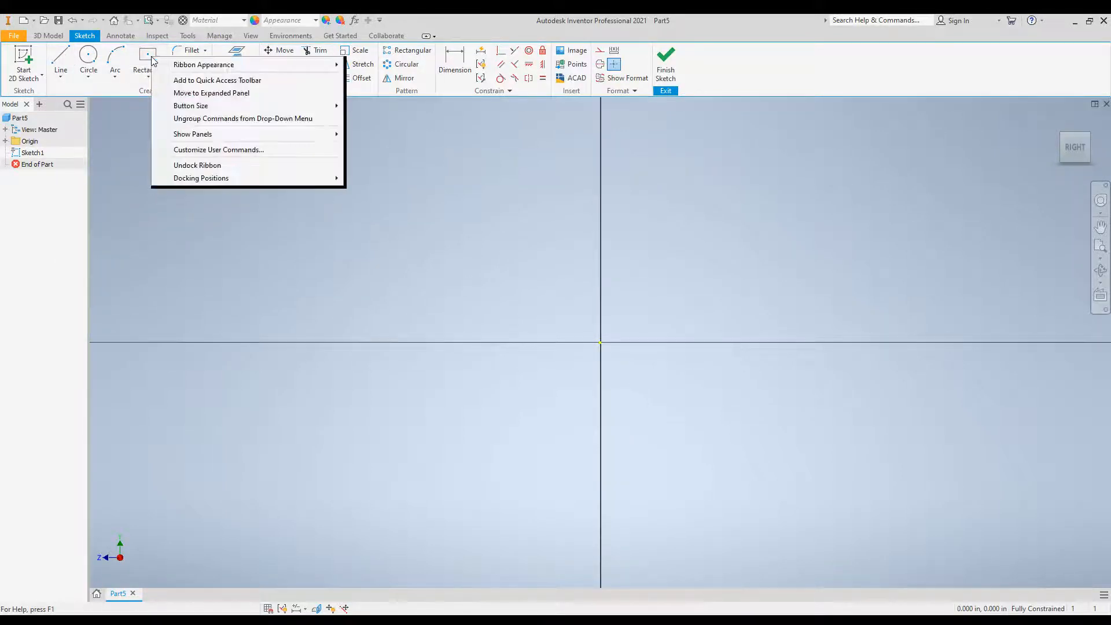
pyautogui.click(154, 61)
pyautogui.click(148, 58)
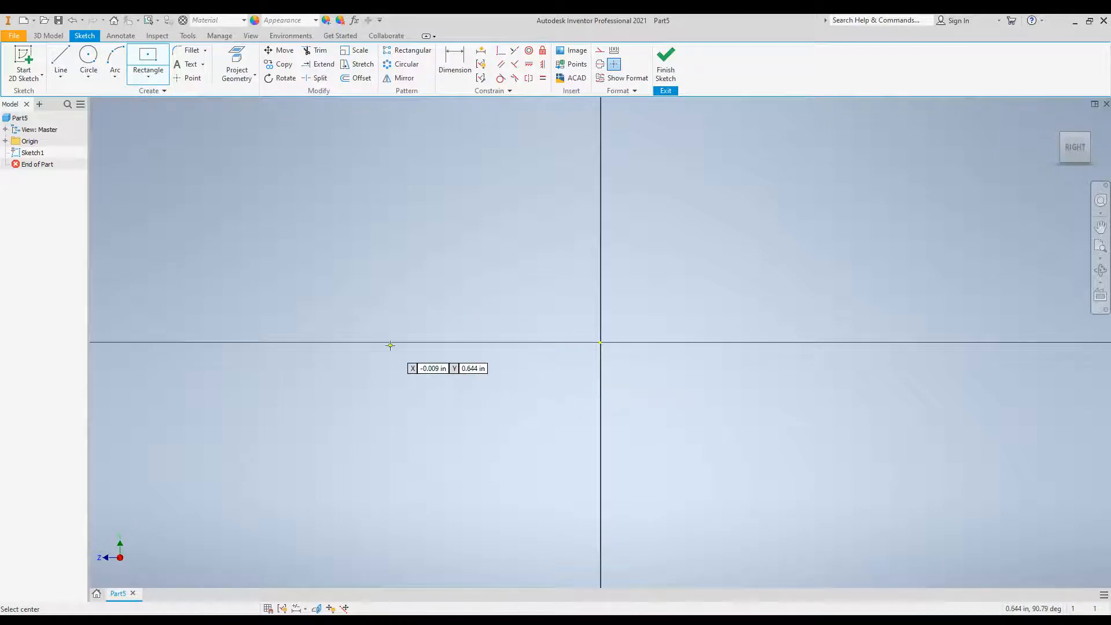
pyautogui.click(149, 78)
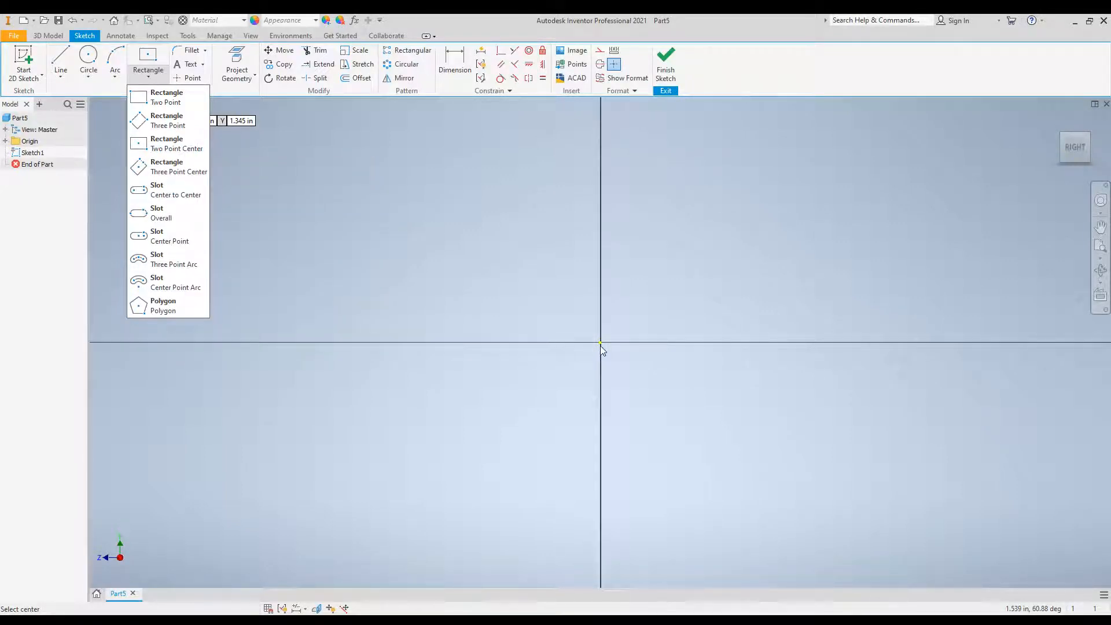
pyautogui.click(181, 149)
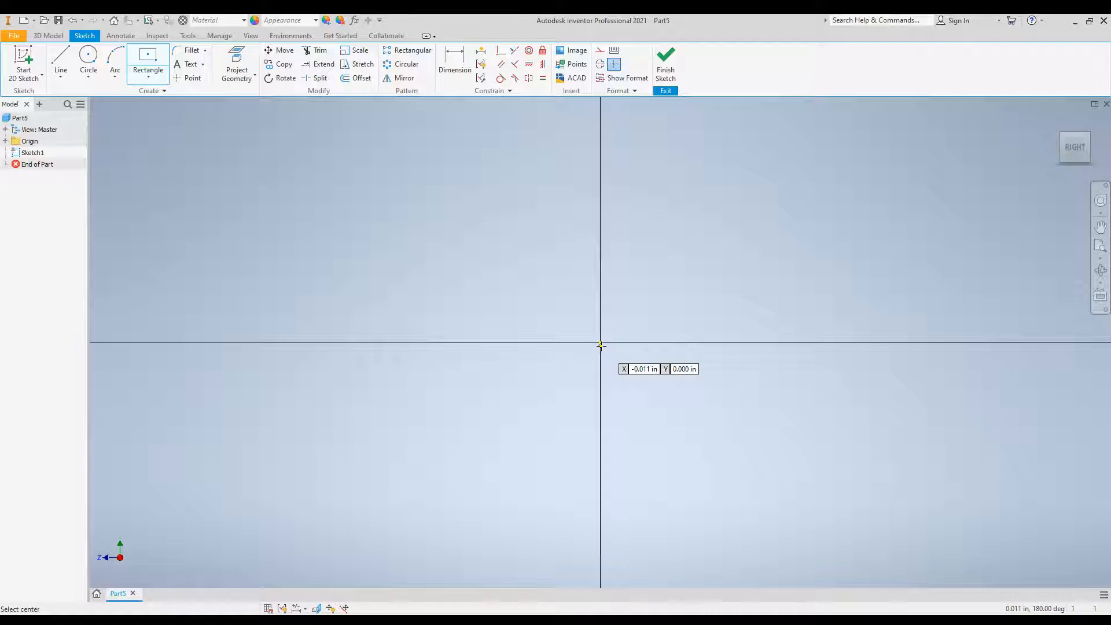
pyautogui.click(601, 342)
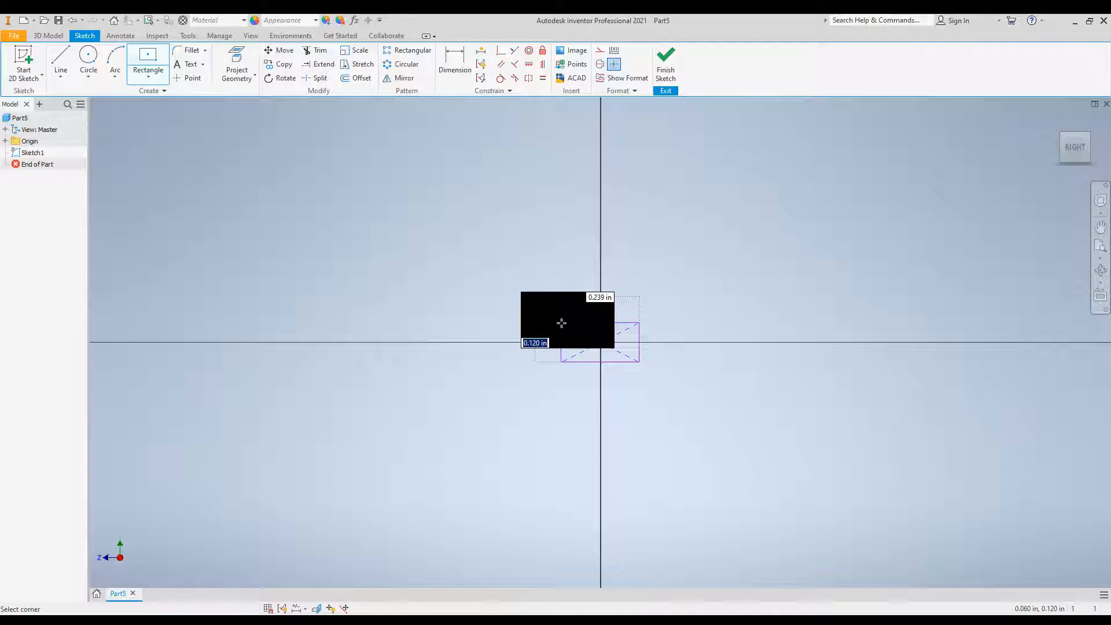
pyautogui.write('2 cm')
pyautogui.press('Tab')
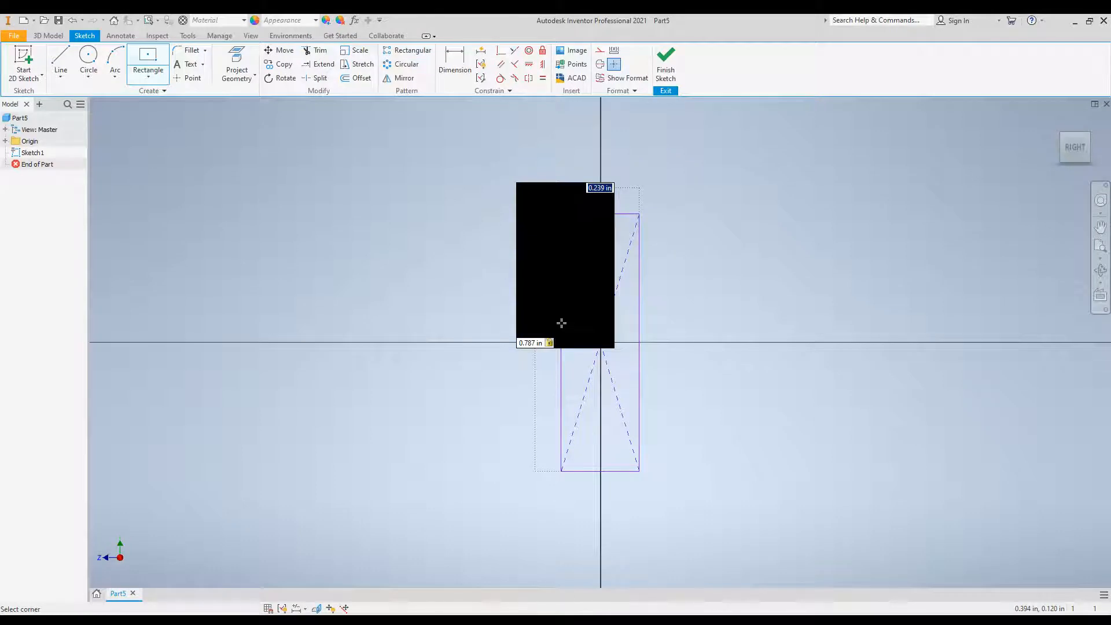
pyautogui.write('6')
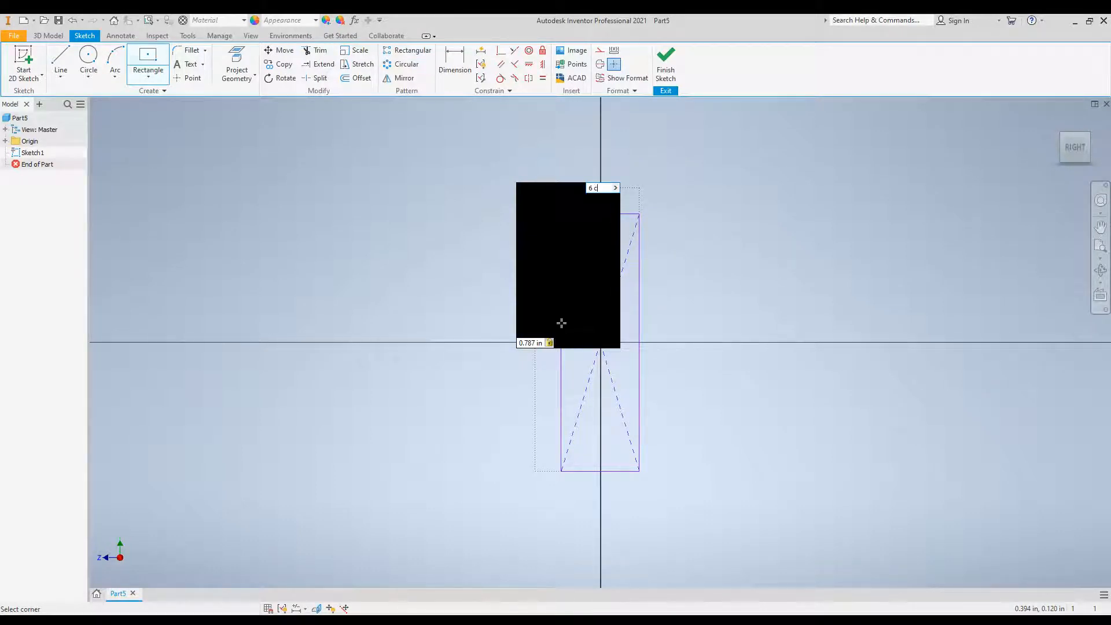
pyautogui.press('Return')
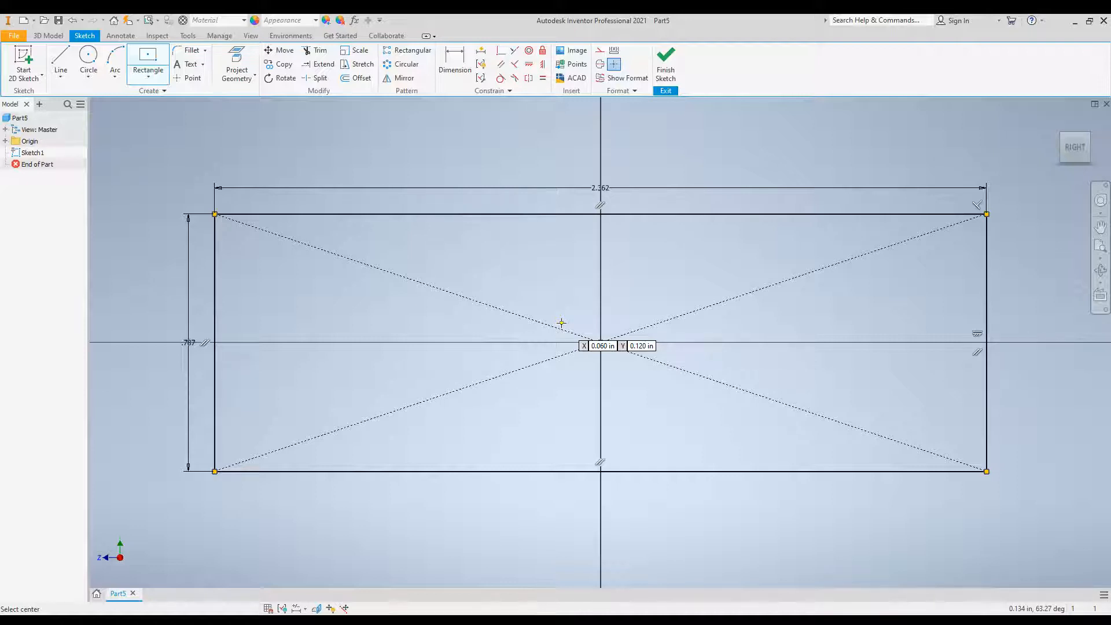
pyautogui.press('Escape')
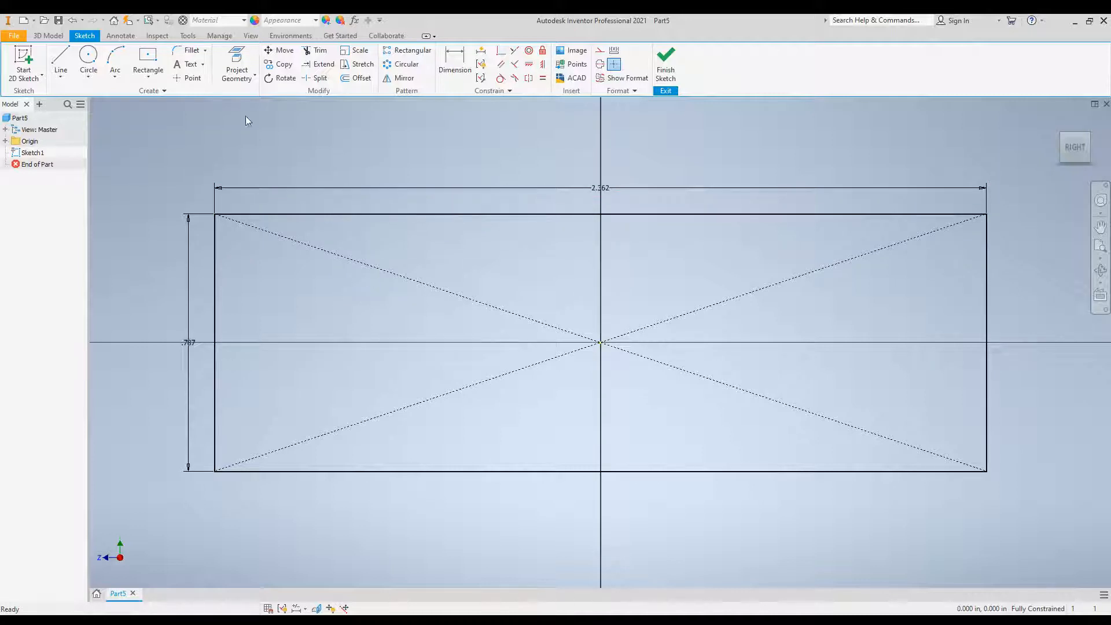
# Draw a line along the rectangle's bottom edge from its lower-left corner to its lower-right corner.
pyautogui.rightClick(63, 65)
pyautogui.click(56, 55)
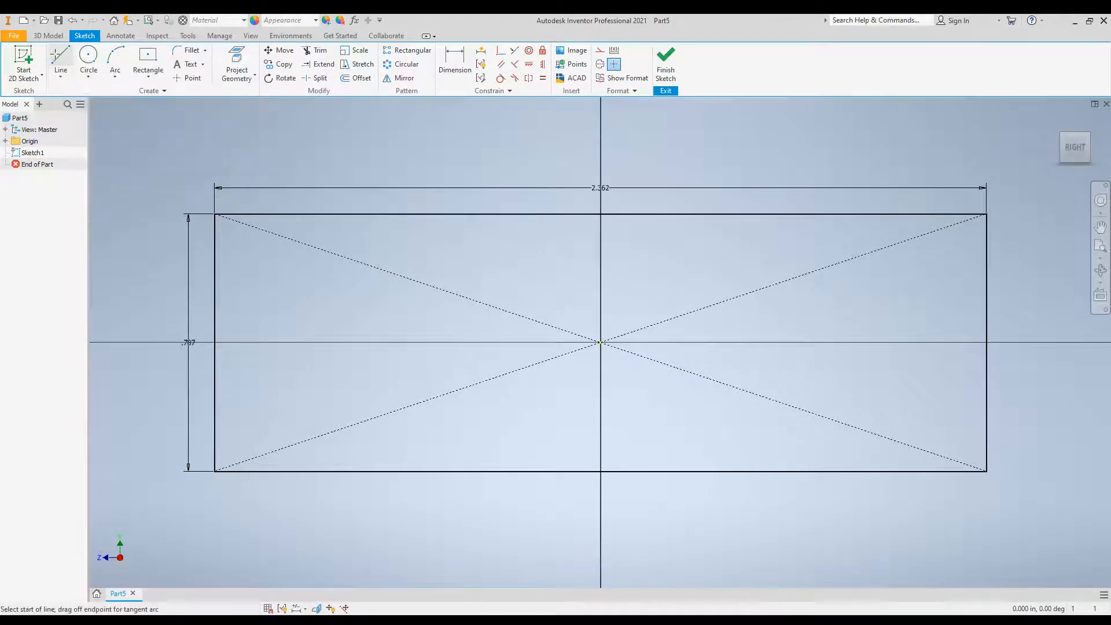
pyautogui.click(215, 470)
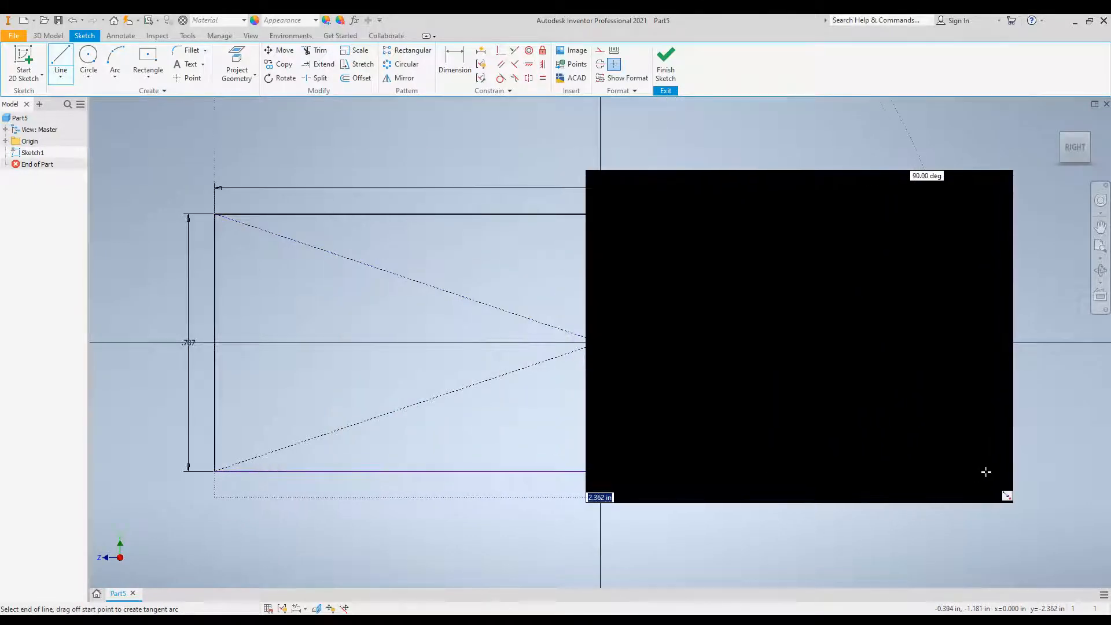
pyautogui.rightClick(986, 471)
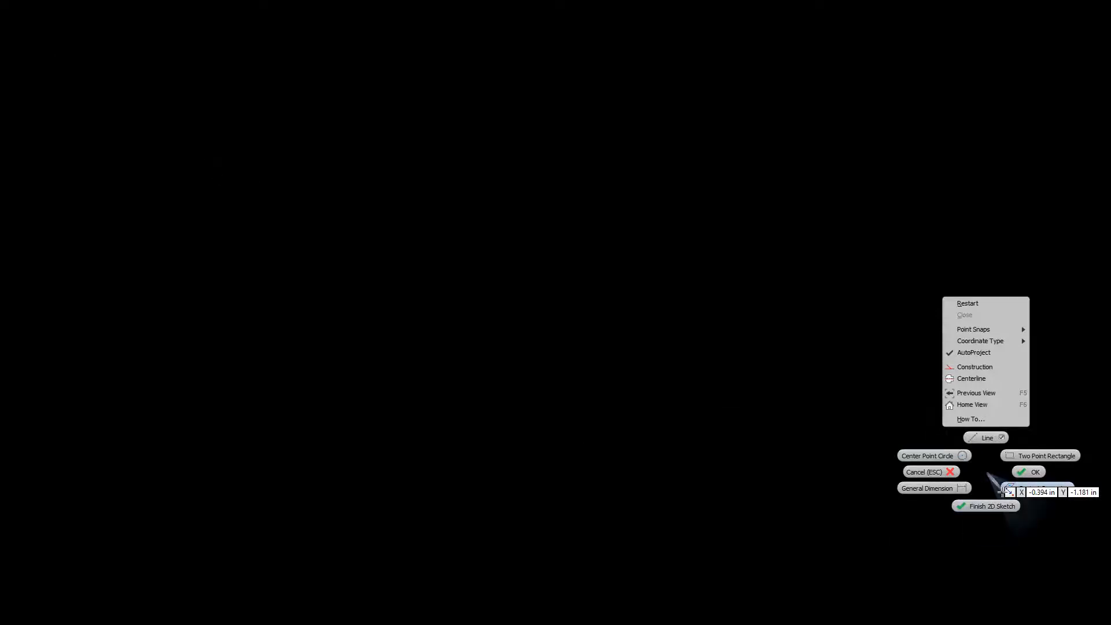
pyautogui.click(940, 609)
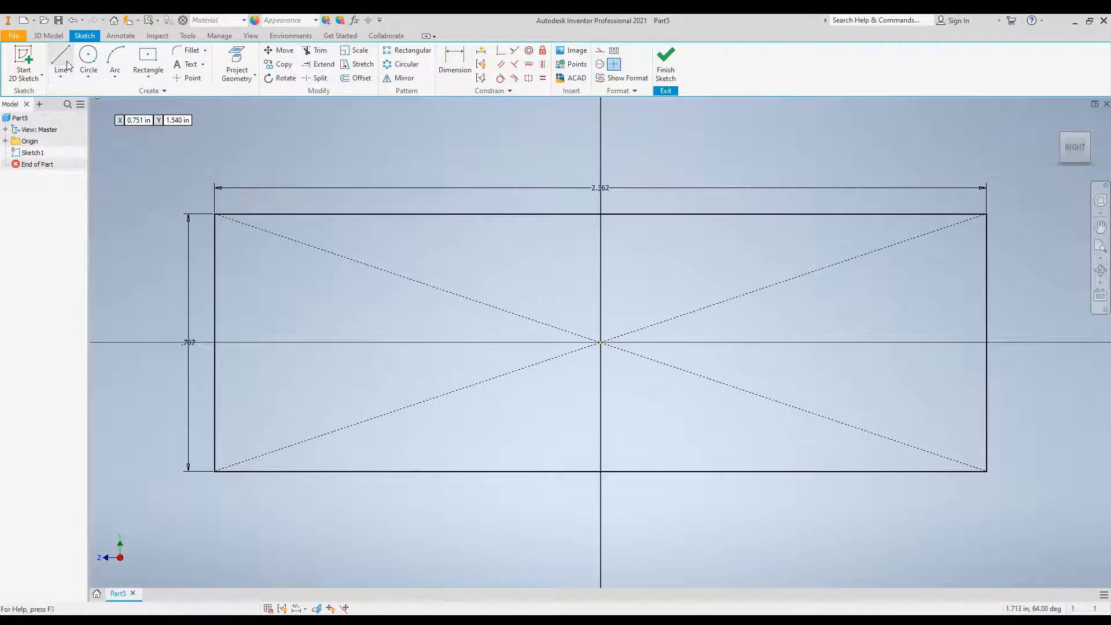
pyautogui.click(215, 471)
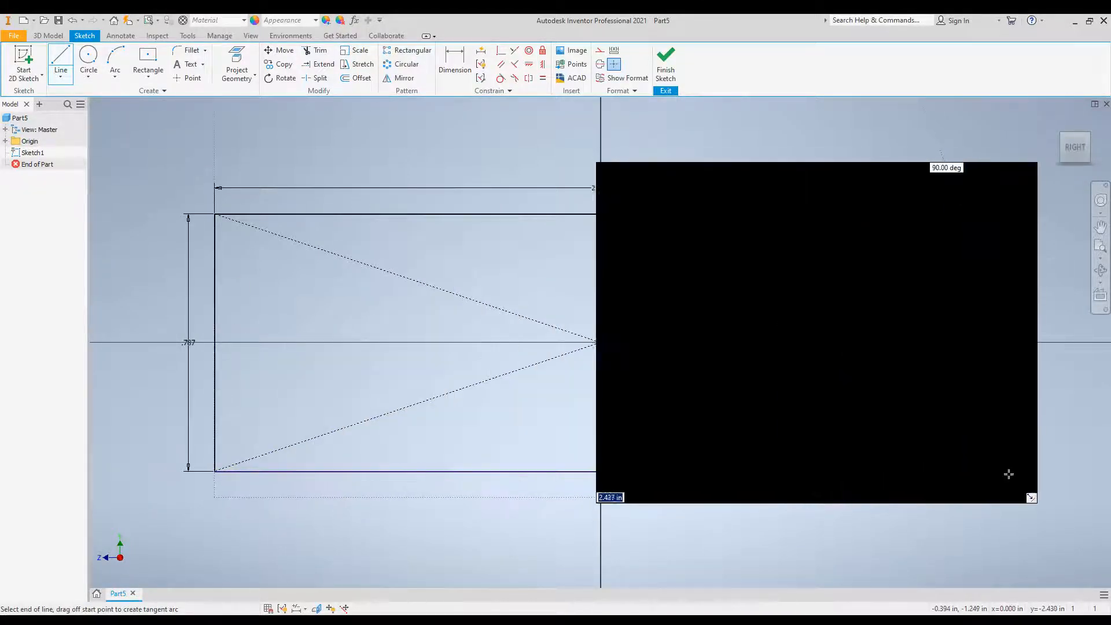
pyautogui.doubleClick(987, 472)
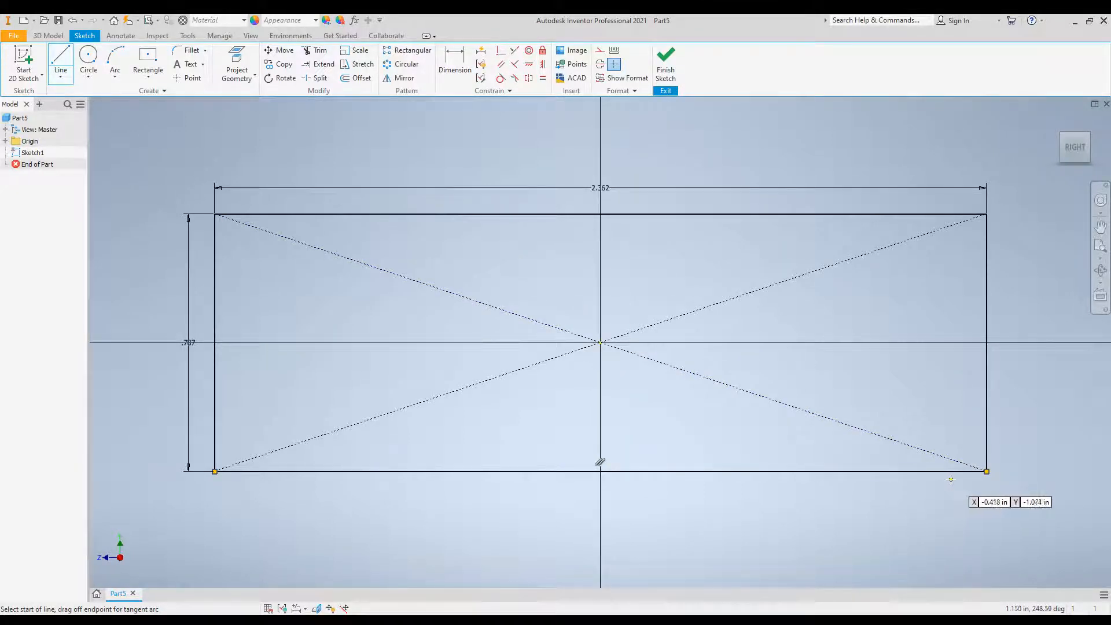
# Draw a sloped line from the rectangle's lower-right corner to its top edge, ending at about X 0.394 in, Y 0.392 in.
pyautogui.click(987, 470)
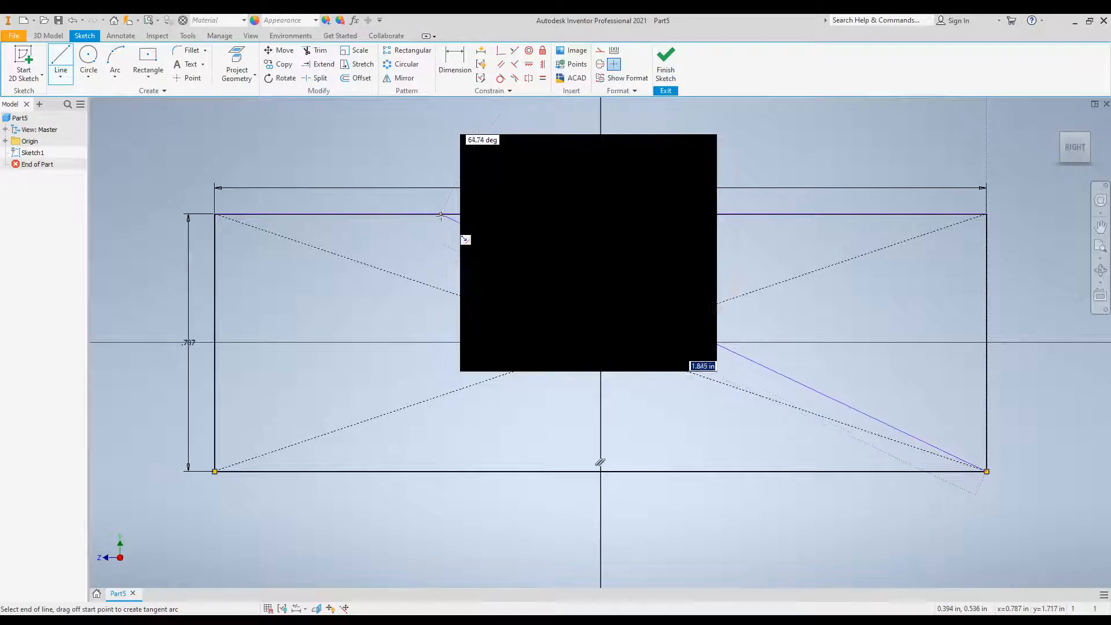
pyautogui.doubleClick(472, 215)
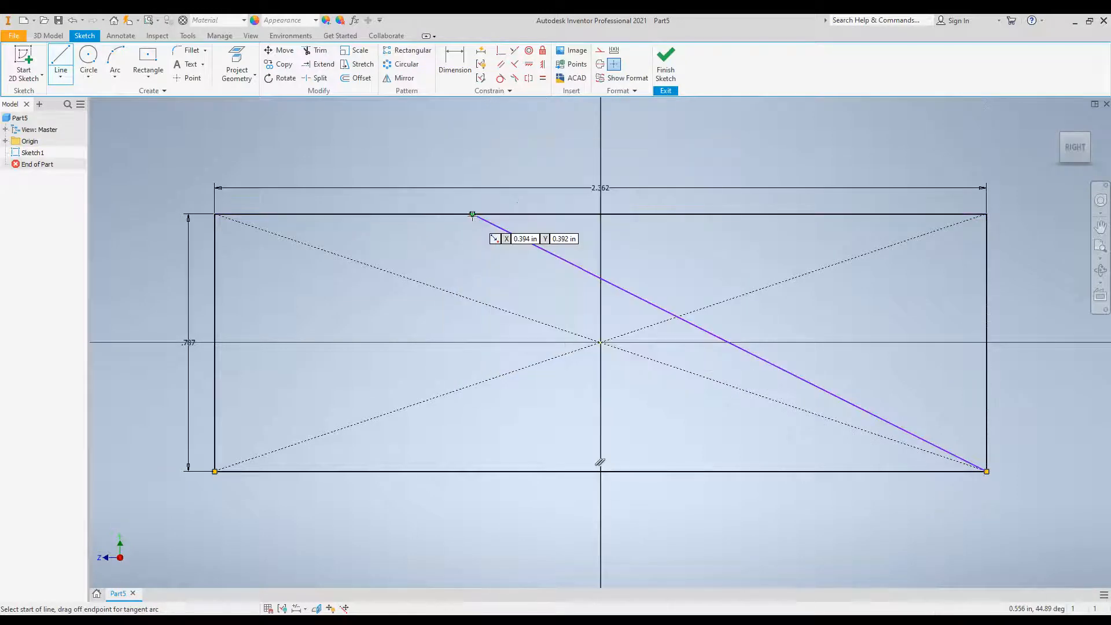
pyautogui.press('Escape')
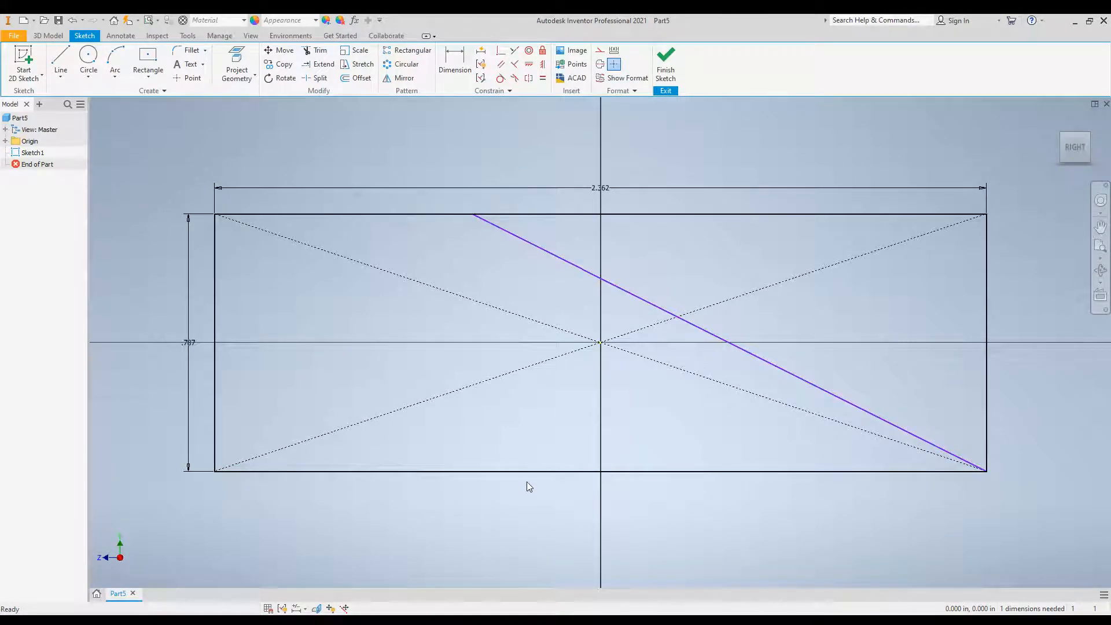
# Draw a three-point arc of about 0.783 in radius from the sloped line's upper end to the rectangle's lower-left corner.
pyautogui.click(116, 57)
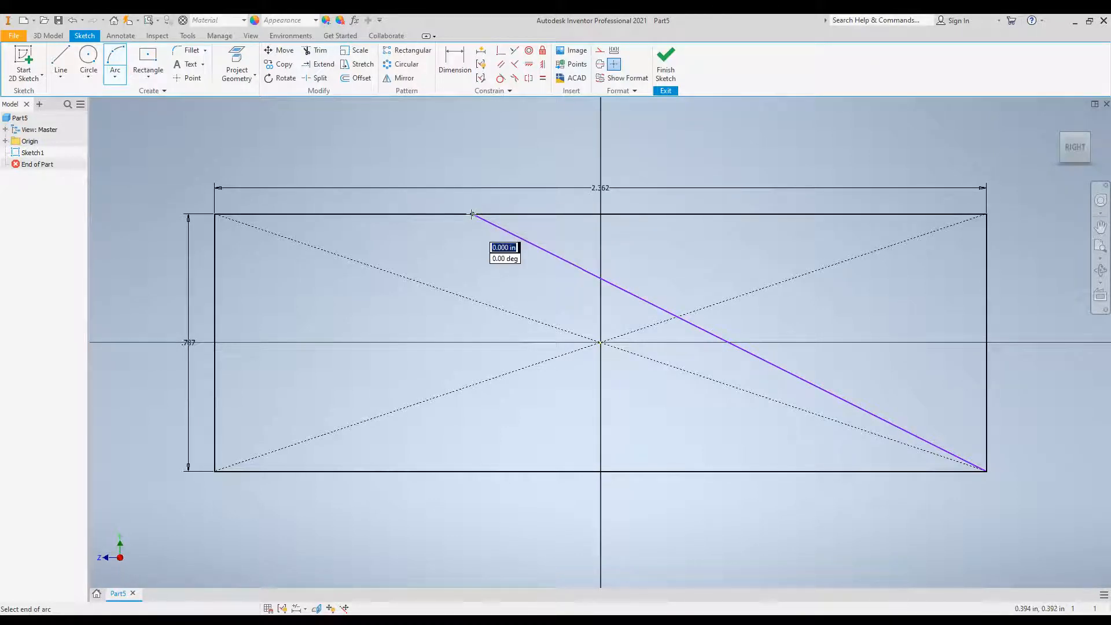
pyautogui.click(473, 214)
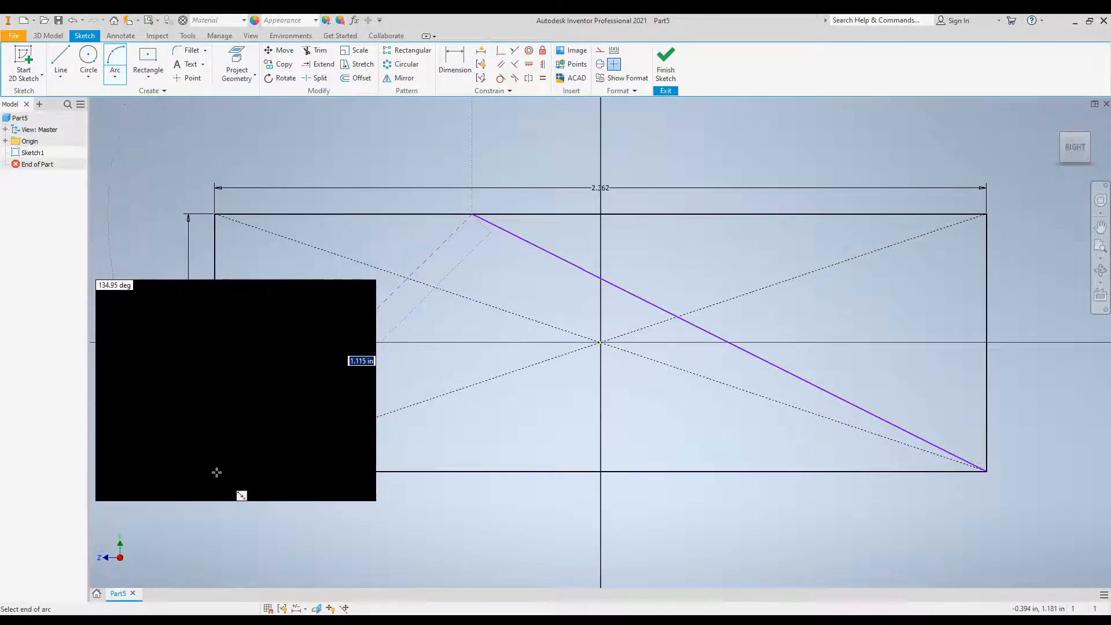
pyautogui.click(215, 470)
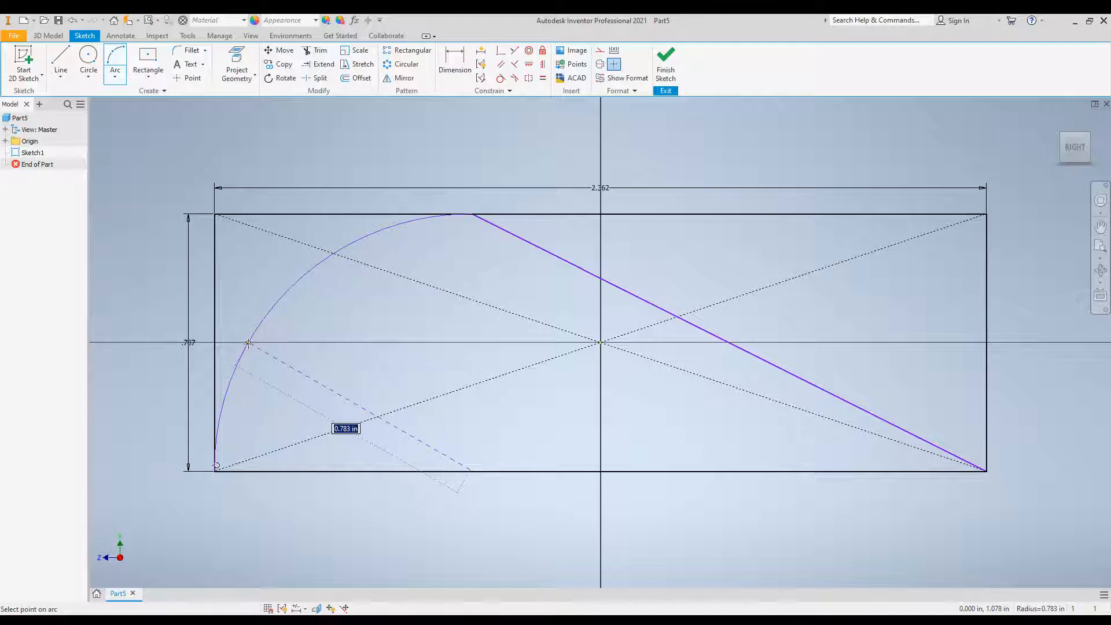
pyautogui.click(248, 343)
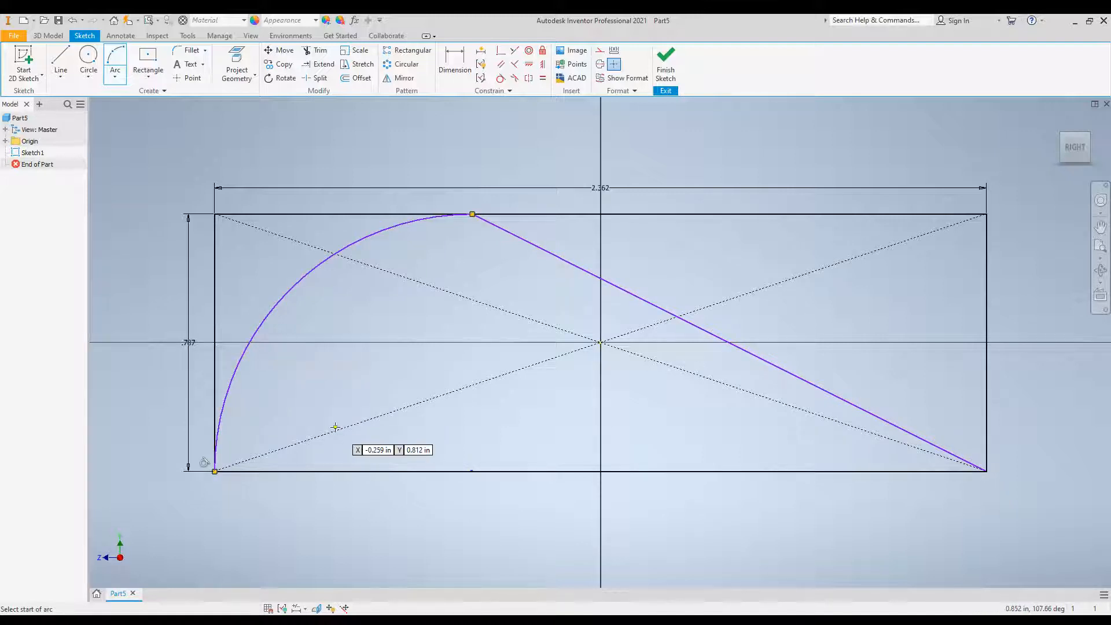
pyautogui.press('Escape')
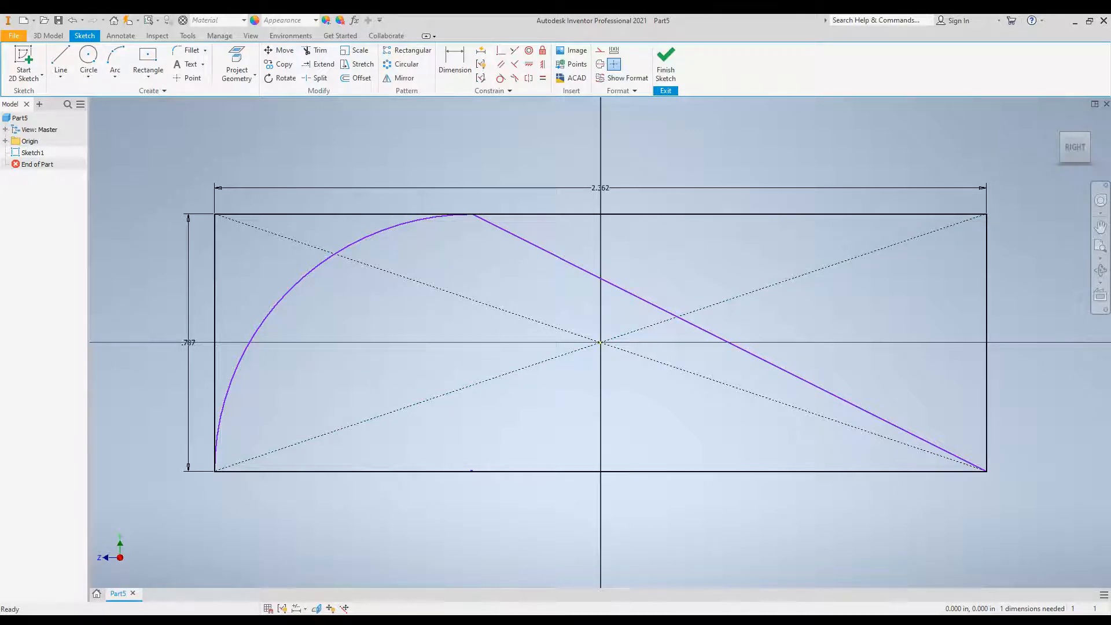
# Delete the coincident constraint that ties the shared endpoint of the arc and sloped line to the rectangle's top edge.
pyautogui.click(468, 216)
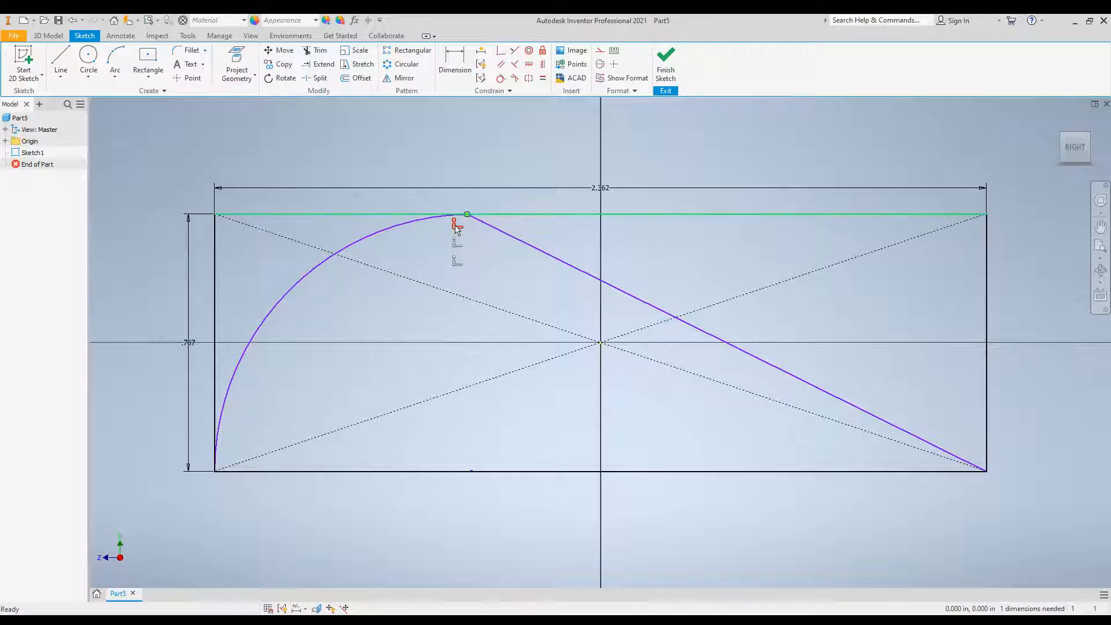
pyautogui.rightClick(455, 227)
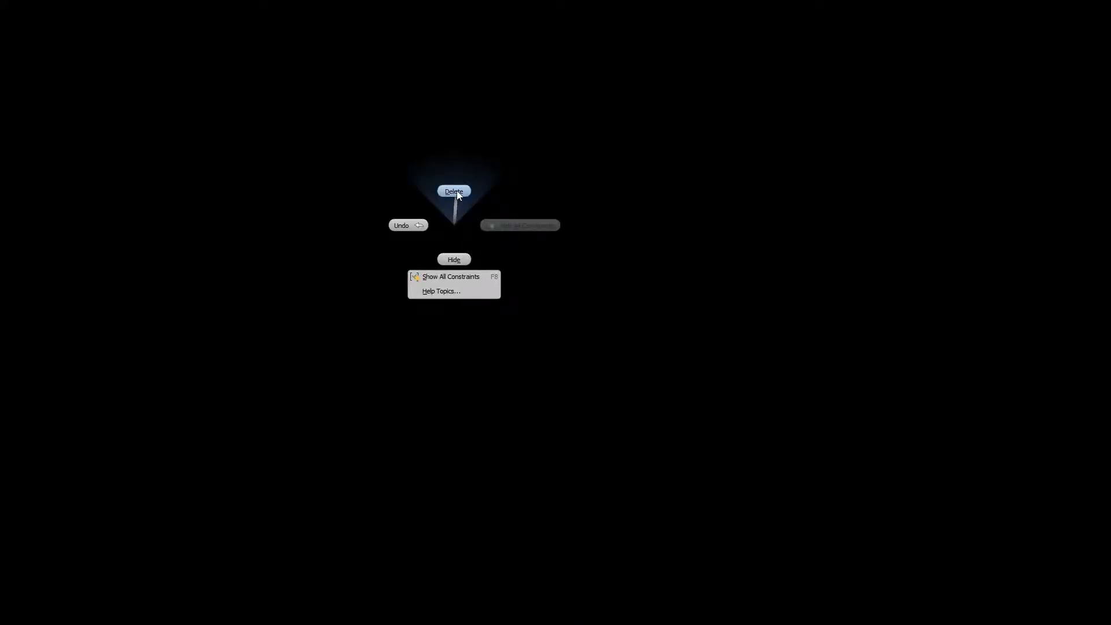
pyautogui.click(457, 191)
pyautogui.rightClick(456, 224)
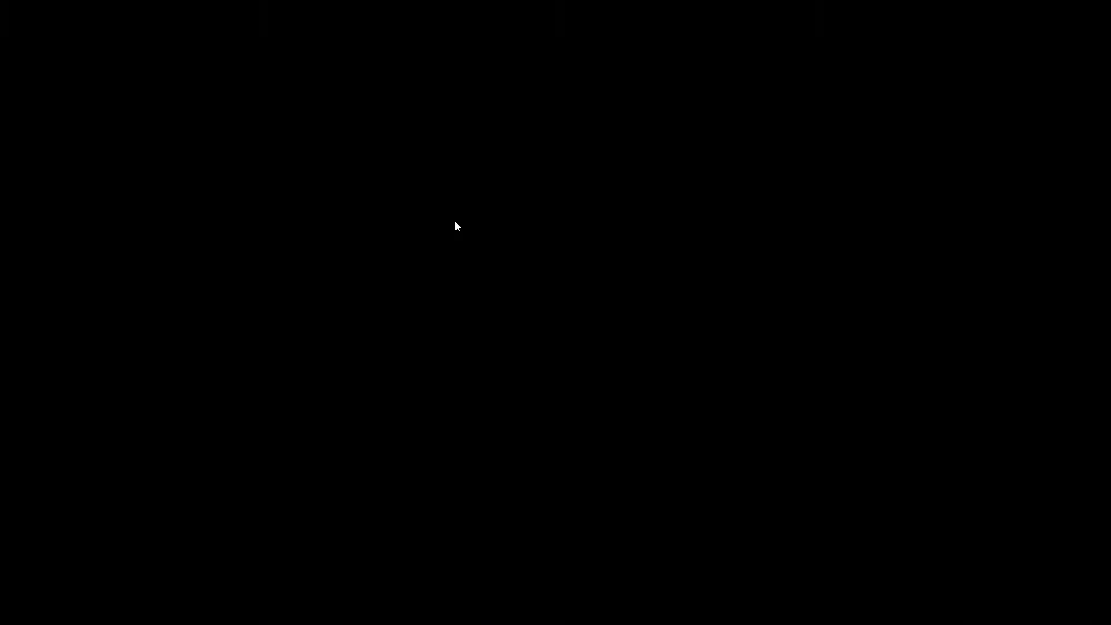
pyautogui.click(540, 296)
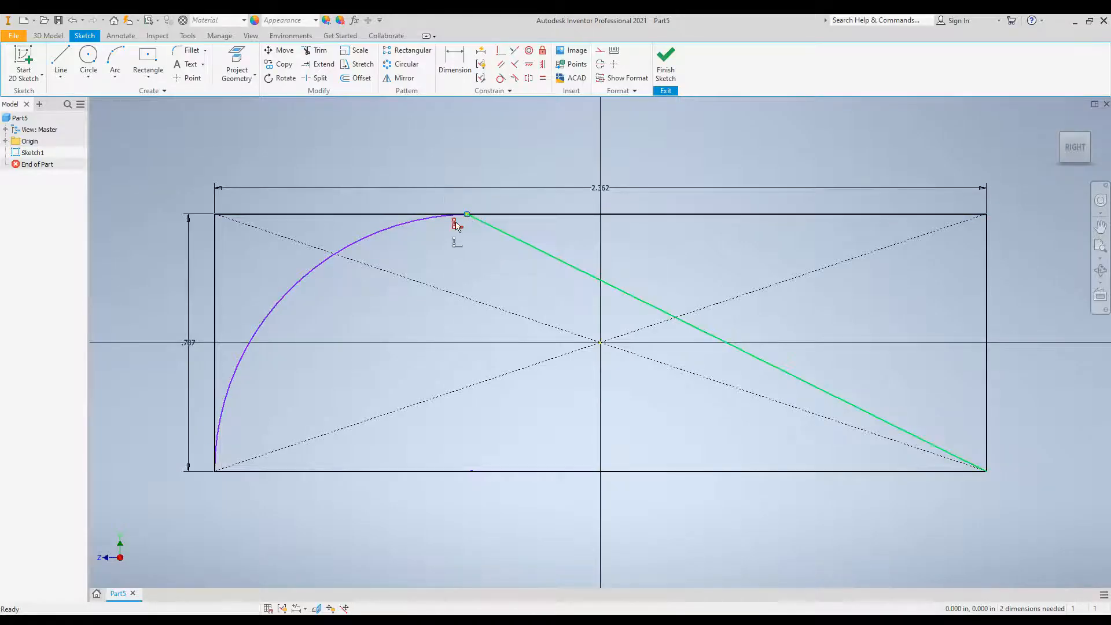
pyautogui.rightClick(455, 222)
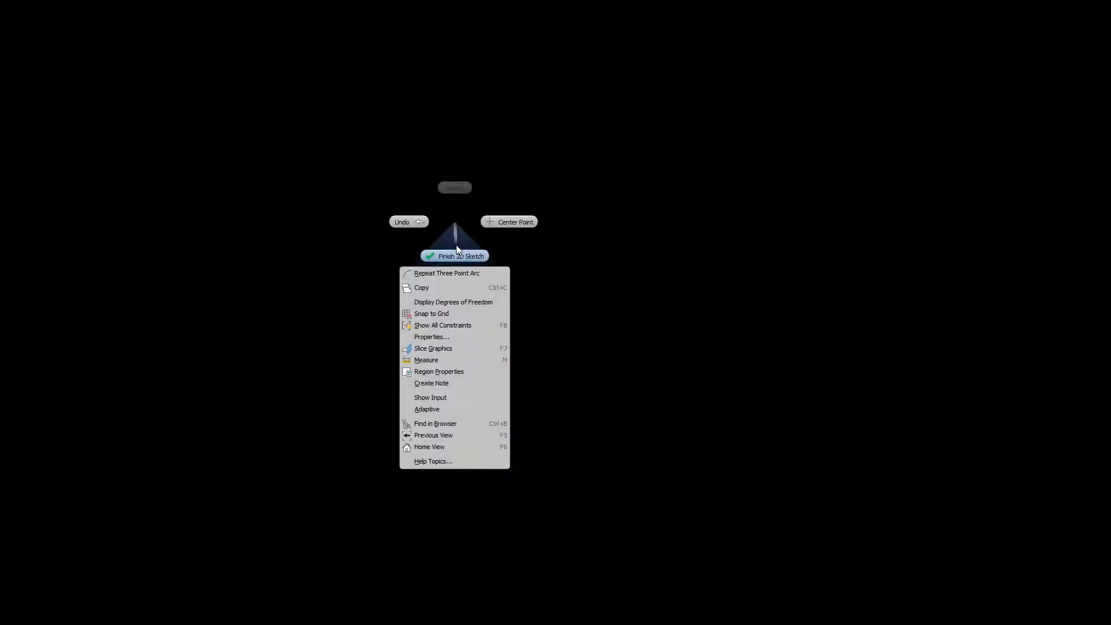
pyautogui.click(533, 261)
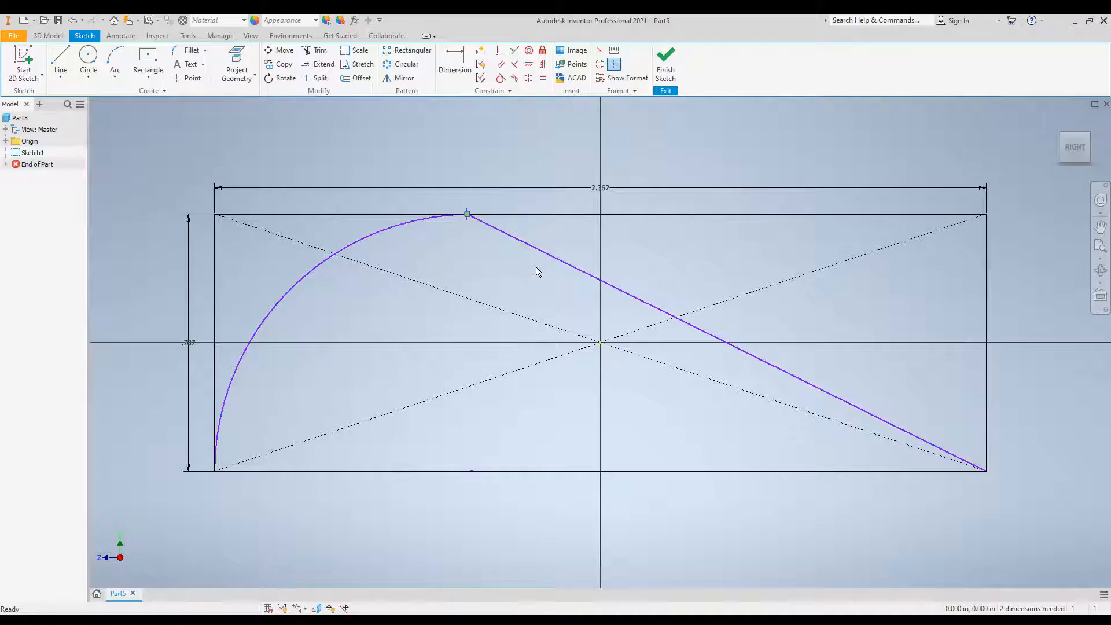
pyautogui.rightClick(468, 215)
pyautogui.click(564, 305)
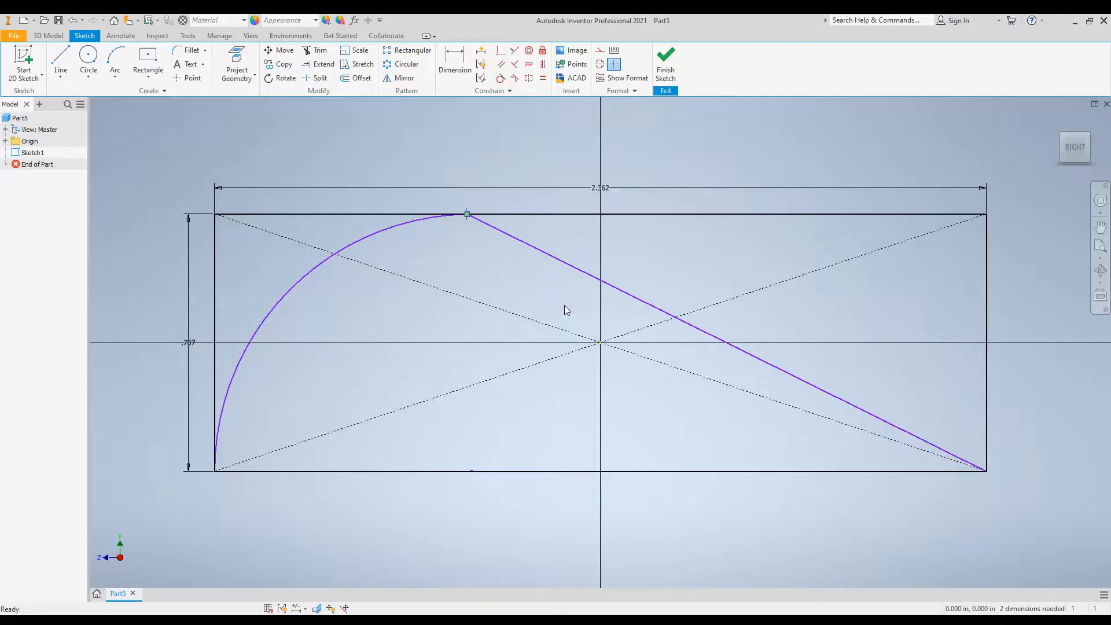
pyautogui.moveTo(466, 216)
pyautogui.rightClick(456, 244)
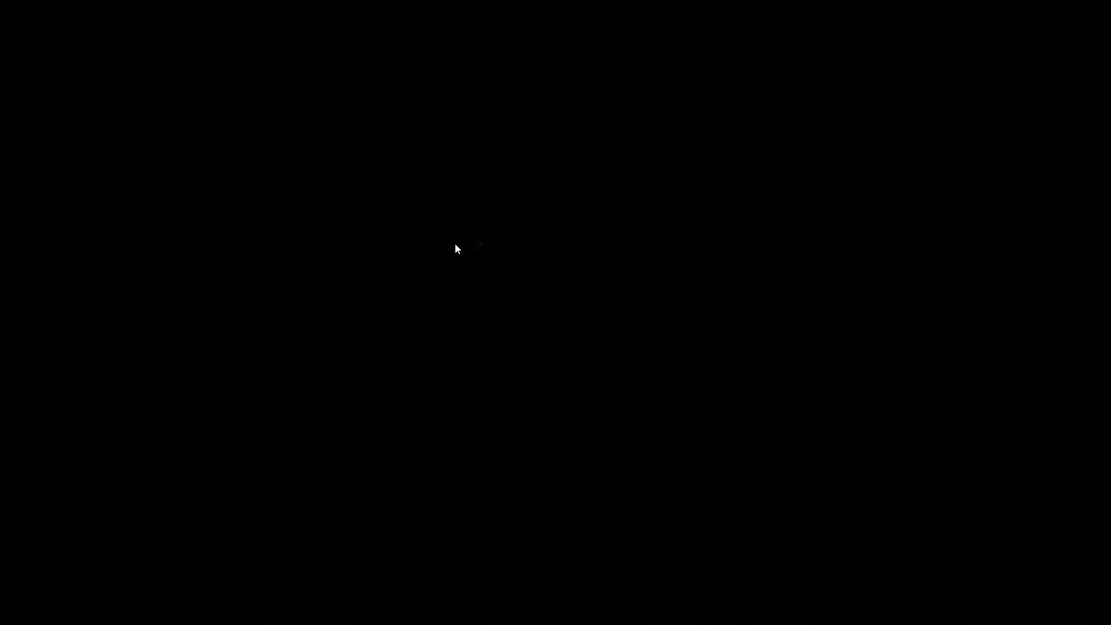
pyautogui.click(563, 231)
# Try to pull the shared endpoint of the arc and sloped line downward, and show all sketch constraints.
pyautogui.moveTo(468, 209)
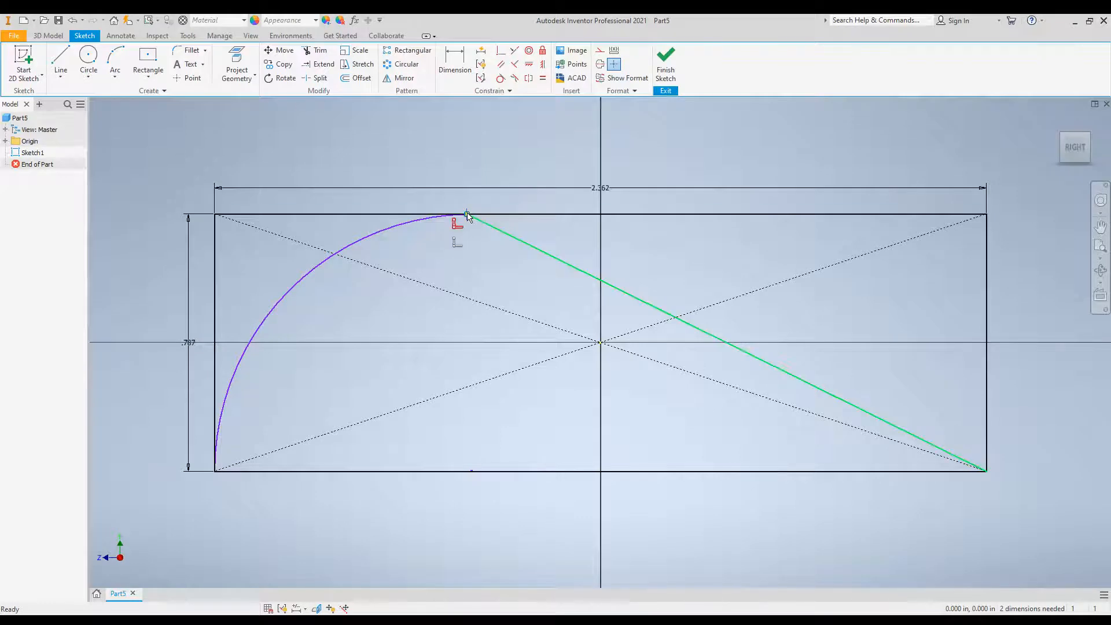
pyautogui.moveTo(467, 216); pyautogui.dragTo(464, 247)
pyautogui.rightClick(456, 222)
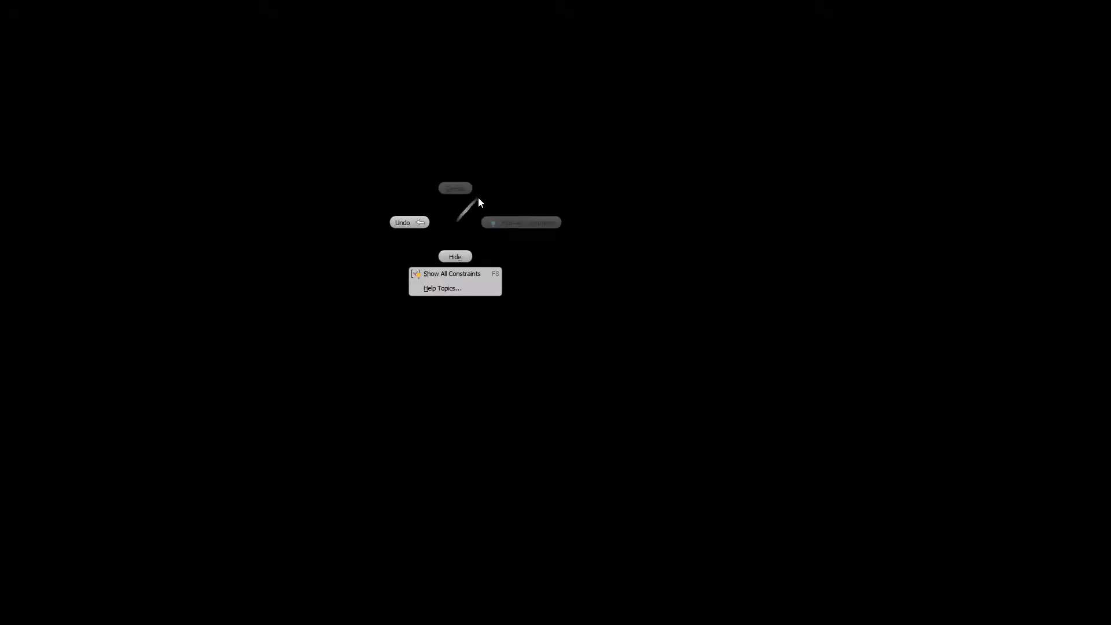
pyautogui.click(471, 274)
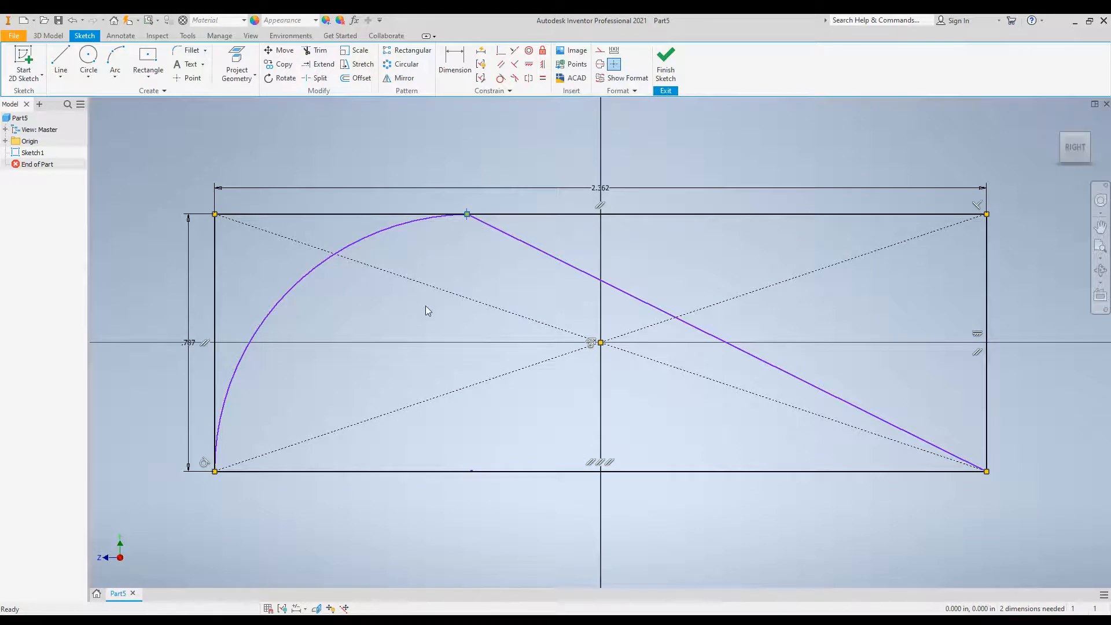
# Delete the rectangle's top edge from the sketch.
pyautogui.click(316, 215)
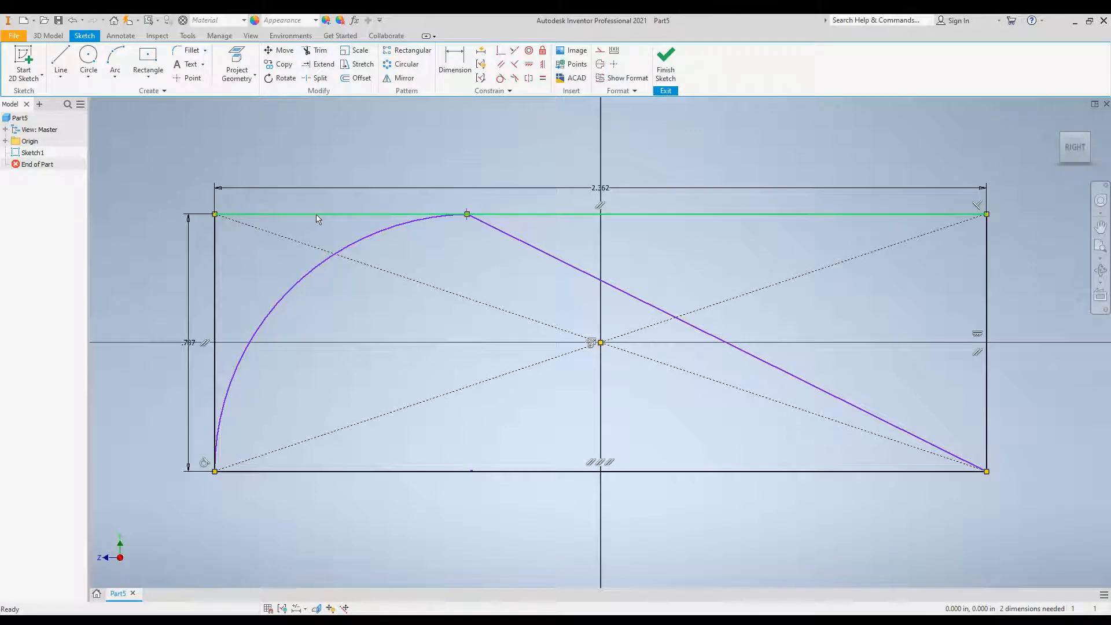
pyautogui.click(316, 216)
pyautogui.press('Delete')
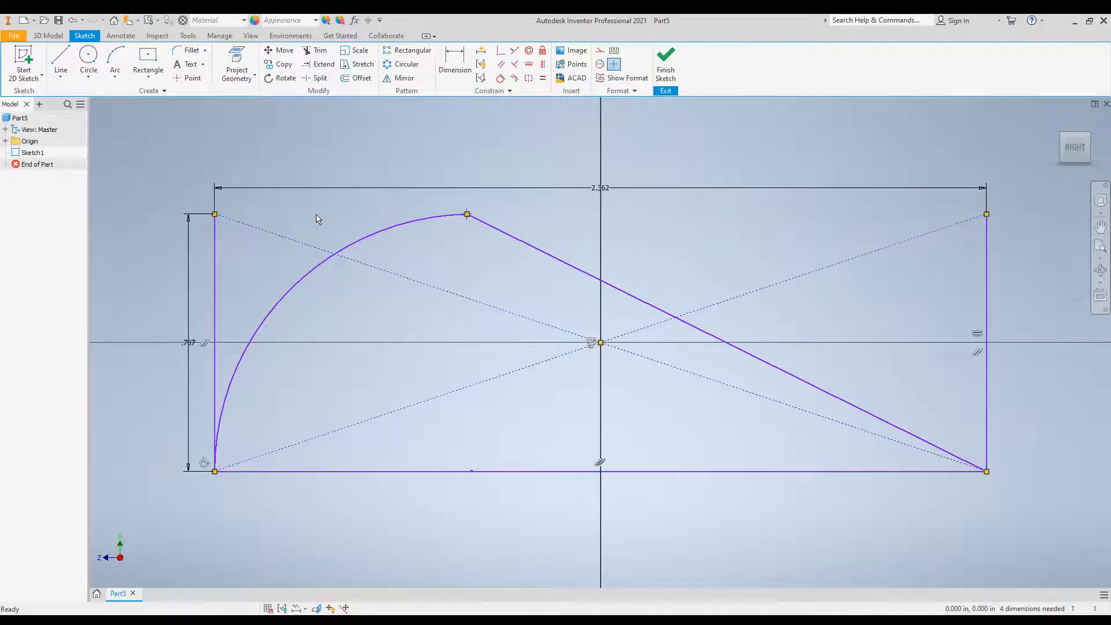
# Hide the coincident constraint marker at the shared endpoint of the arc and sloped line.
pyautogui.rightClick(466, 219)
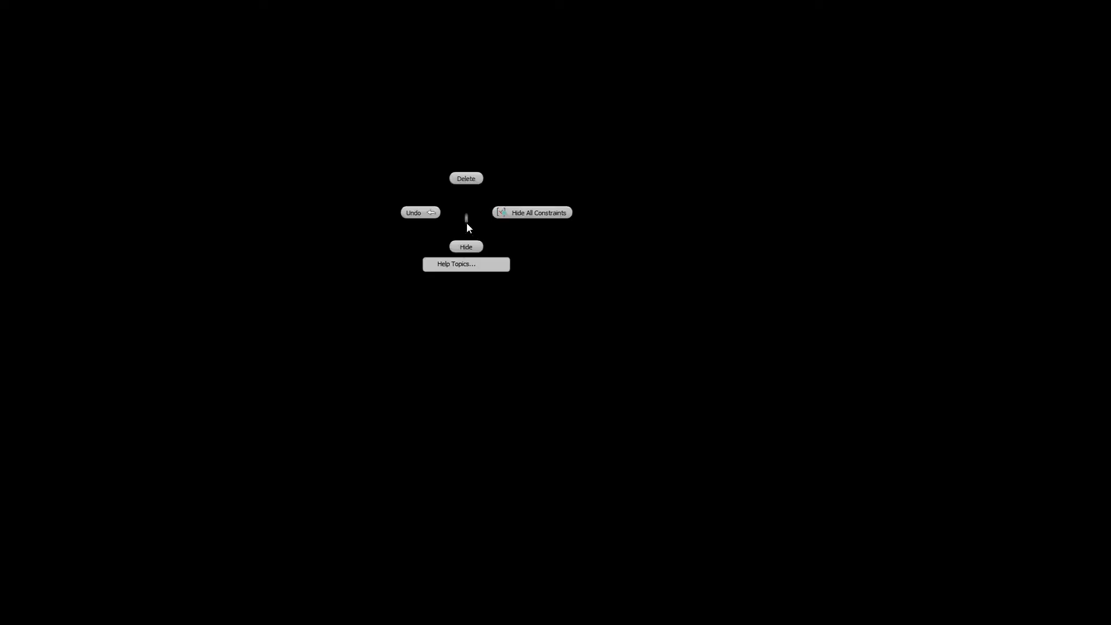
pyautogui.click(467, 246)
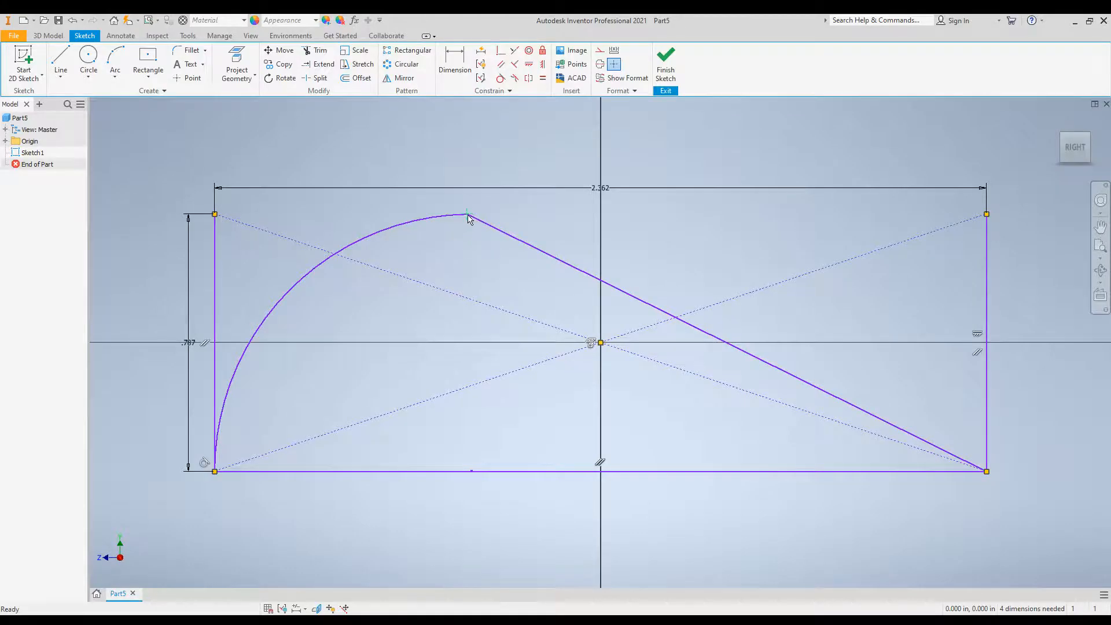
pyautogui.rightClick(467, 218)
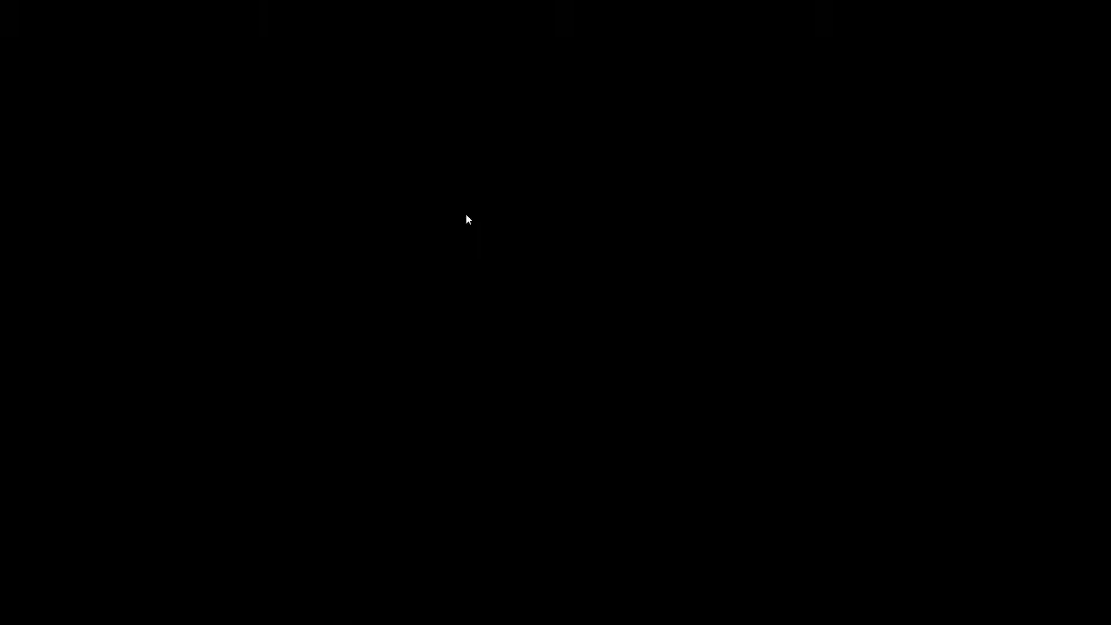
pyautogui.click(467, 215)
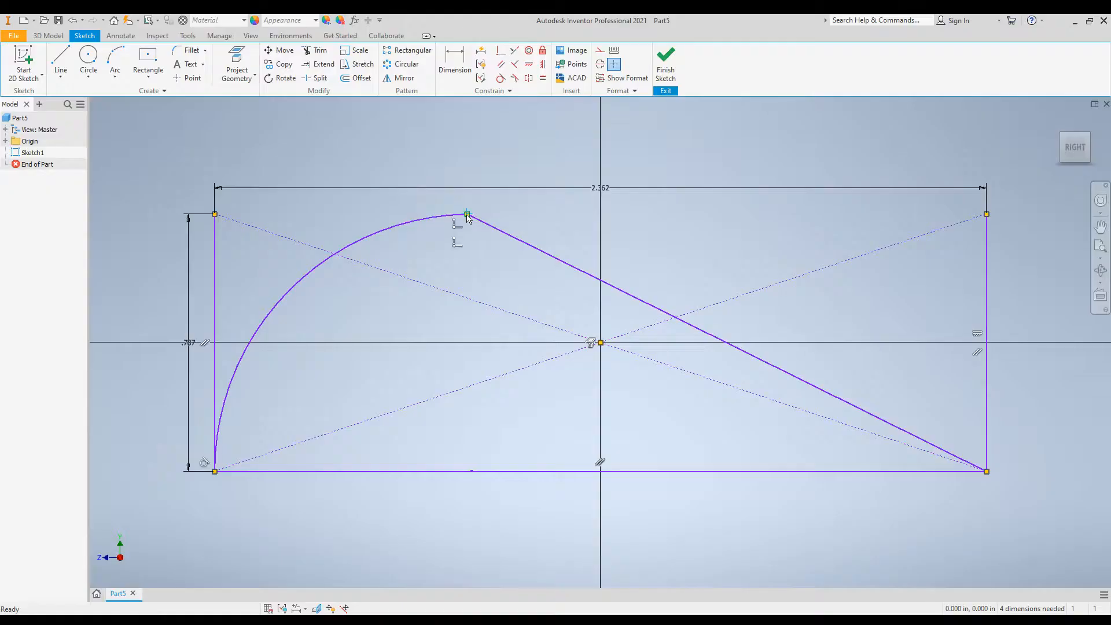
pyautogui.rightClick(455, 227)
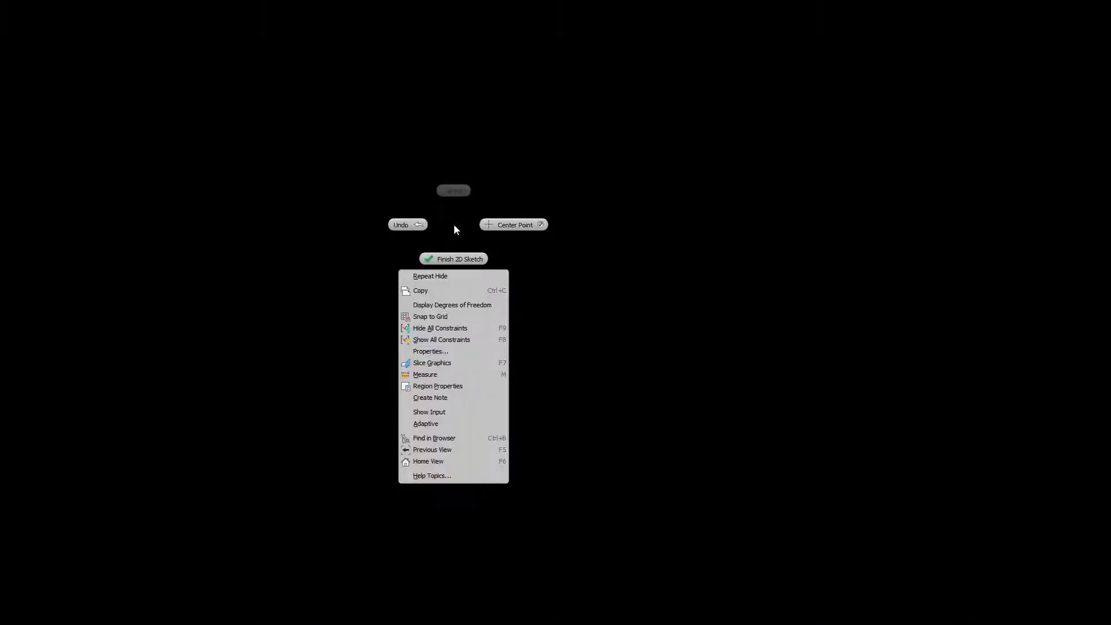
pyautogui.click(468, 214)
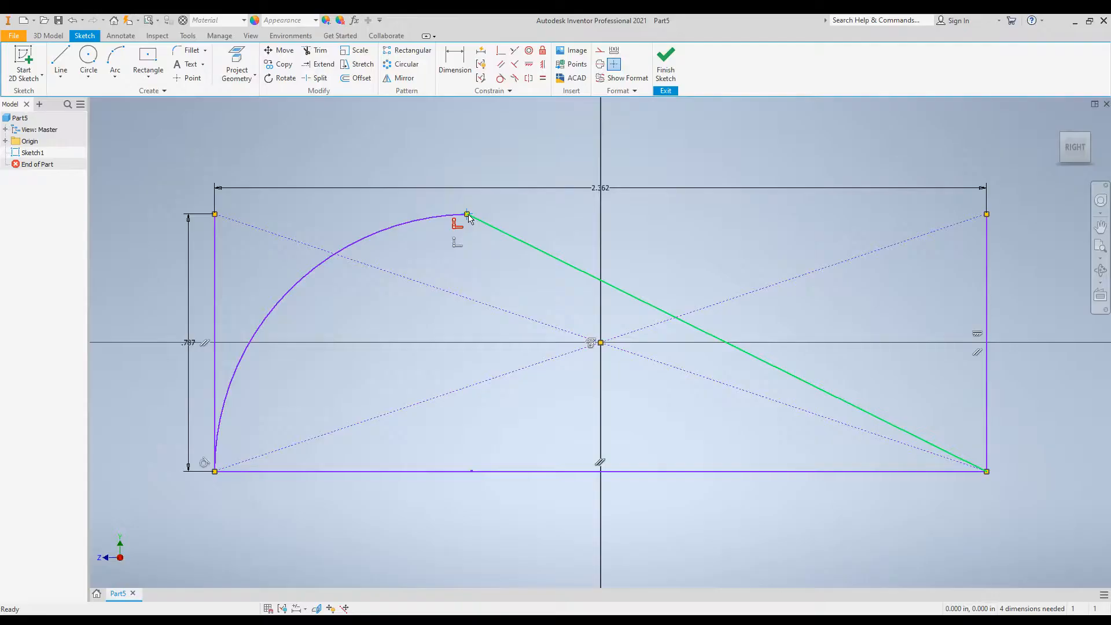
# Set the rectangle's vertical height dimension to 1.5 cm.
pyautogui.doubleClick(190, 343)
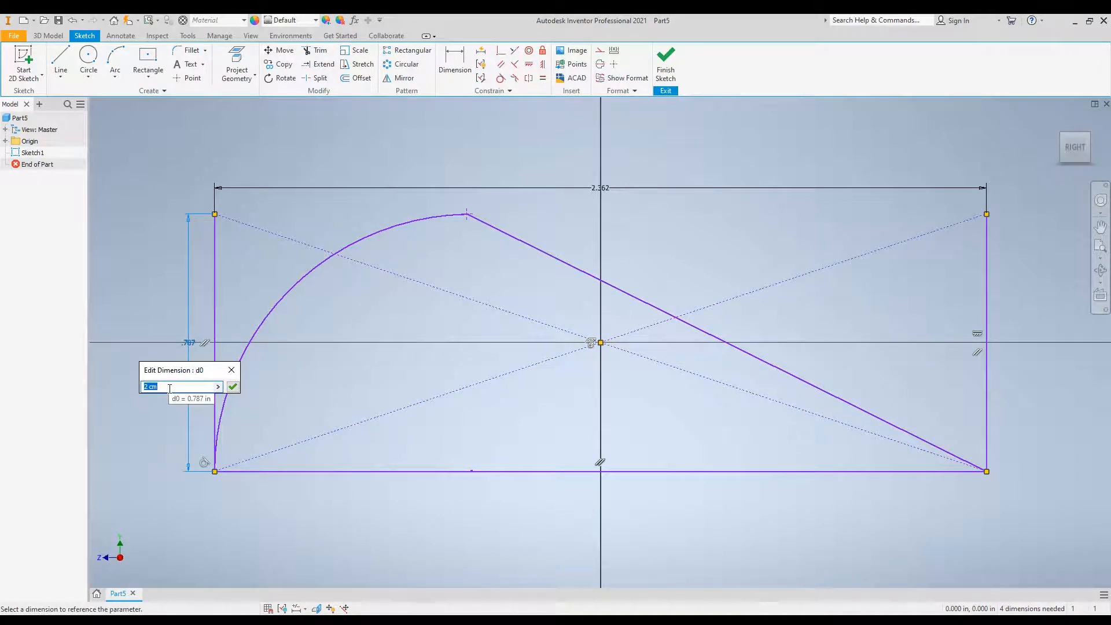
pyautogui.write('1.5 cm')
pyautogui.press('Return')
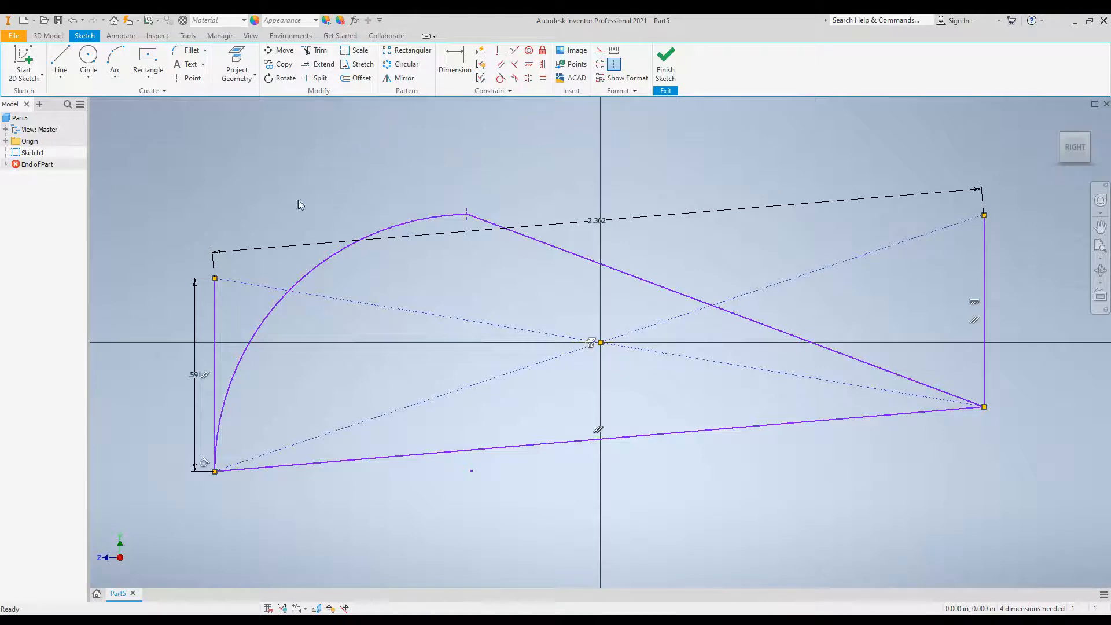
# Delete the rectangle's left edge together with the width and height dimensions.
pyautogui.click(218, 361)
pyautogui.press('Delete')
pyautogui.click(250, 253)
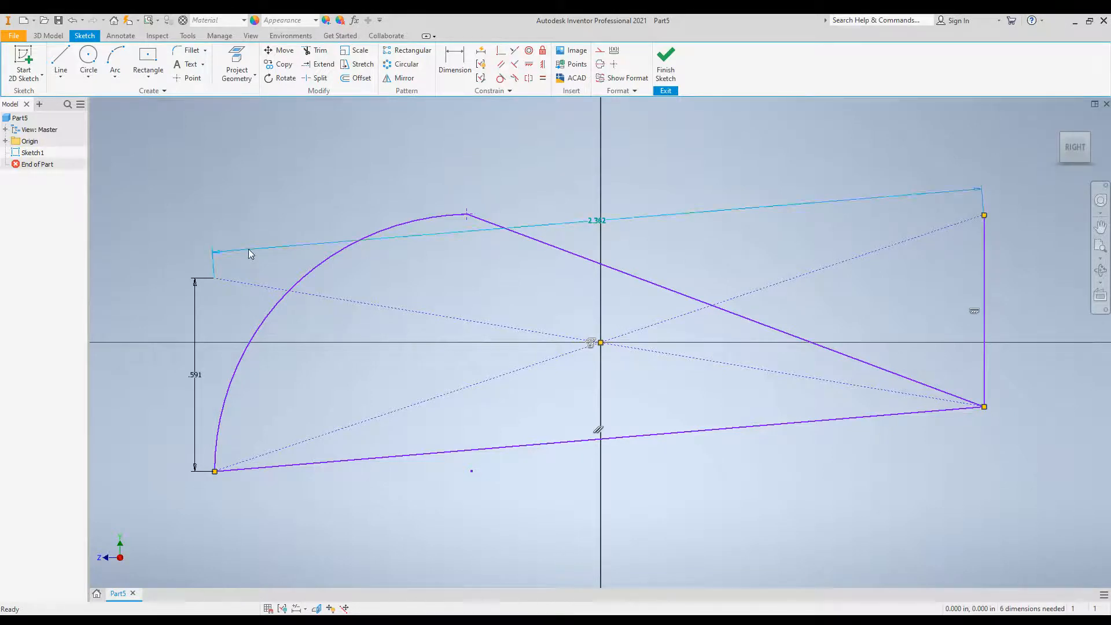
pyautogui.press('Delete')
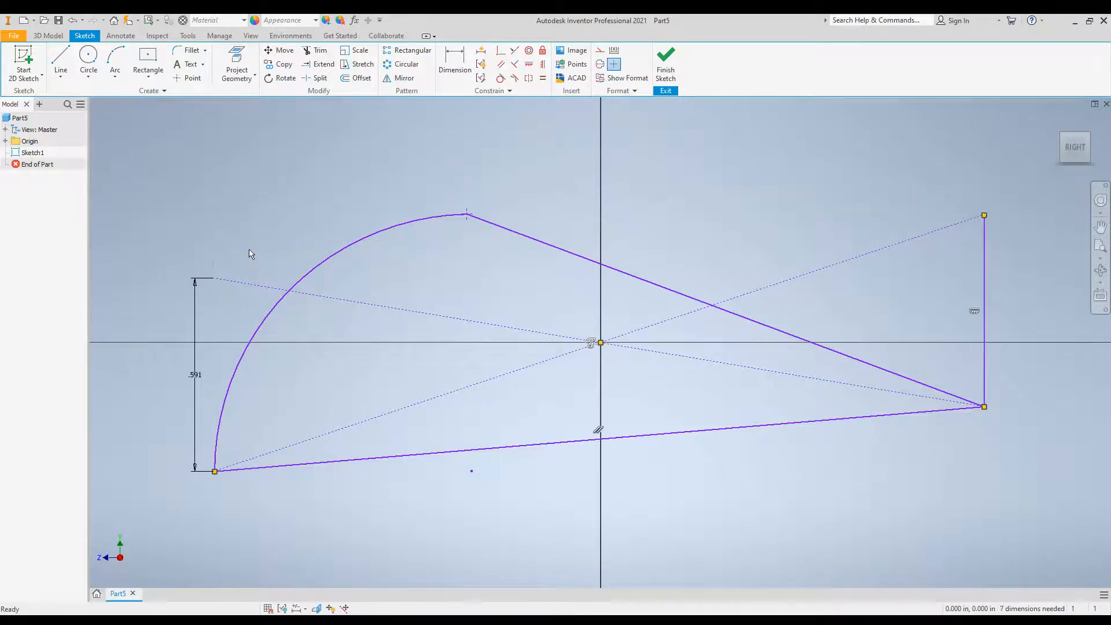
pyautogui.click(196, 312)
pyautogui.press('Delete')
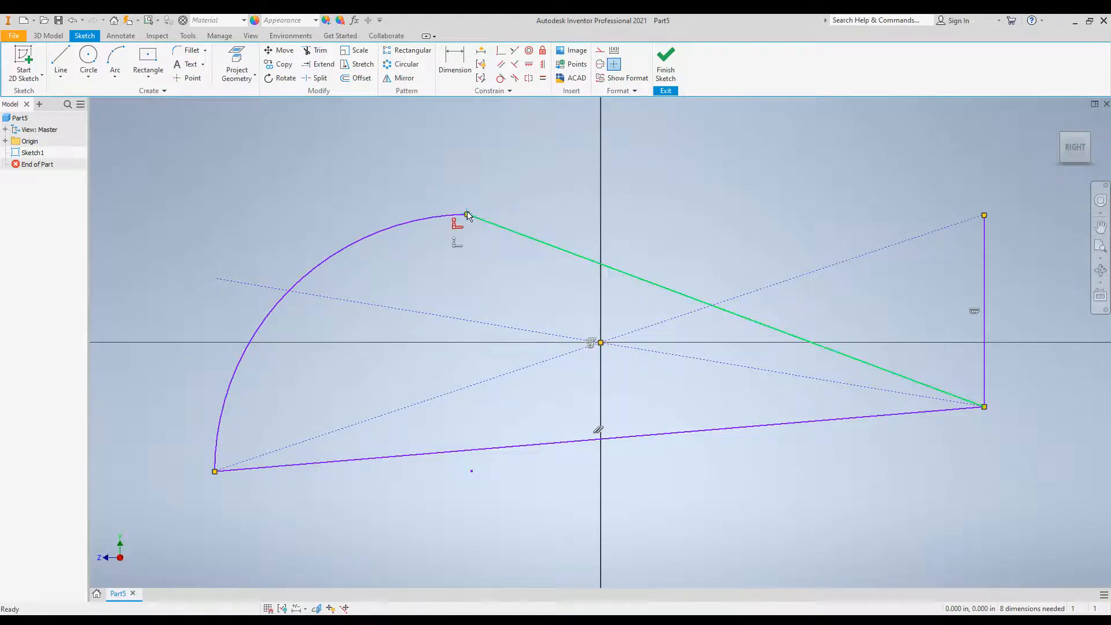
# Draw a nearly vertical line about 0.721 in long from the arc's upper endpoint down to the bottom edge.
pyautogui.click(61, 61)
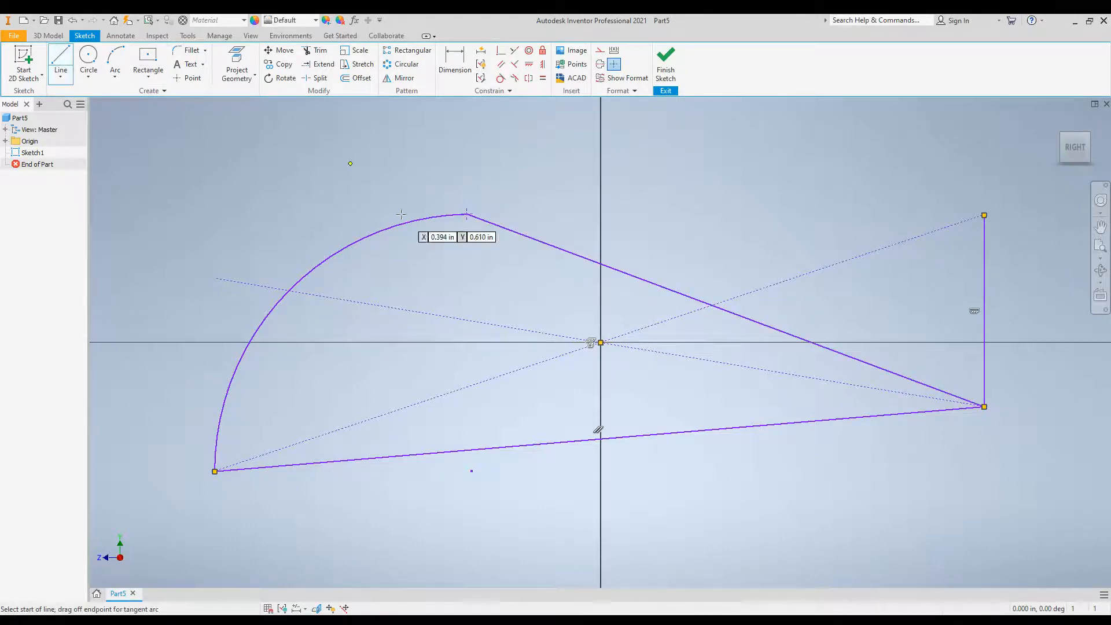
pyautogui.click(467, 214)
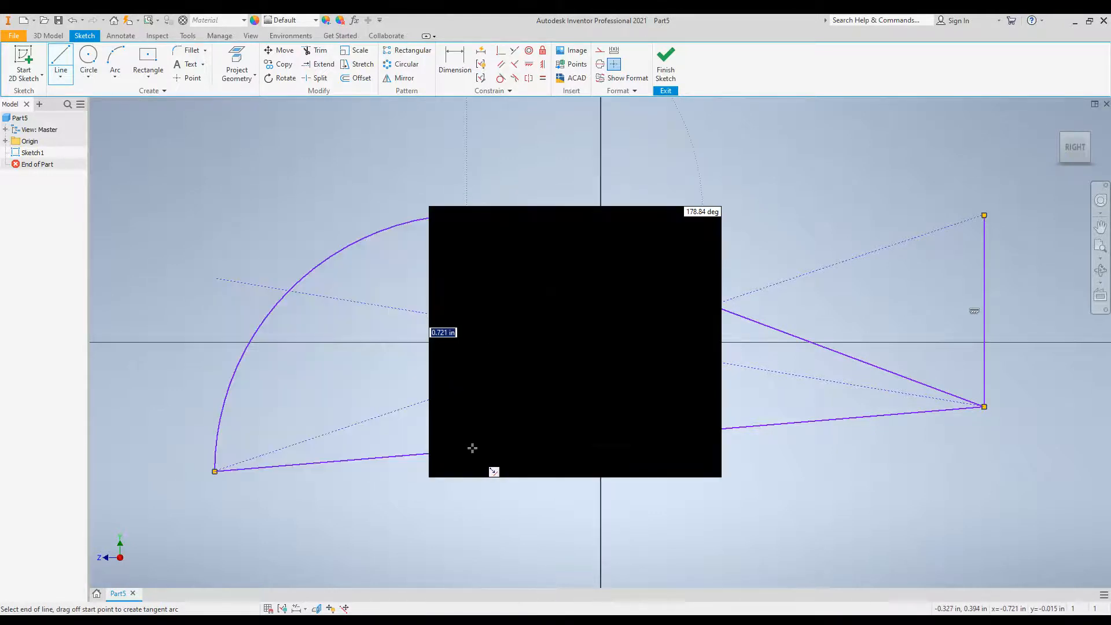
pyautogui.doubleClick(472, 449)
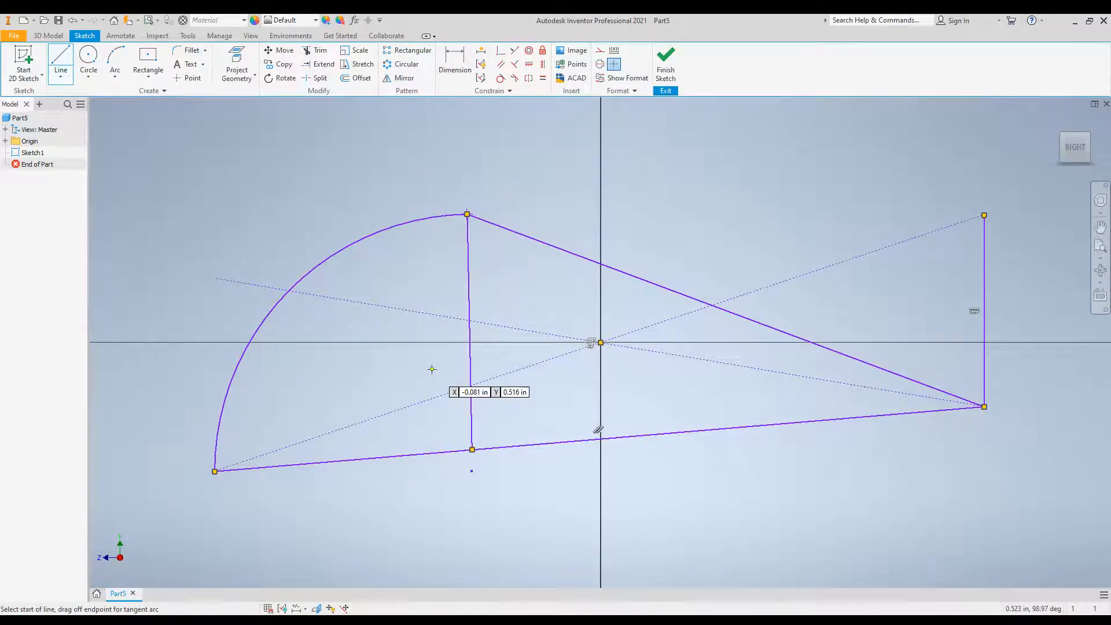
pyautogui.press('Escape')
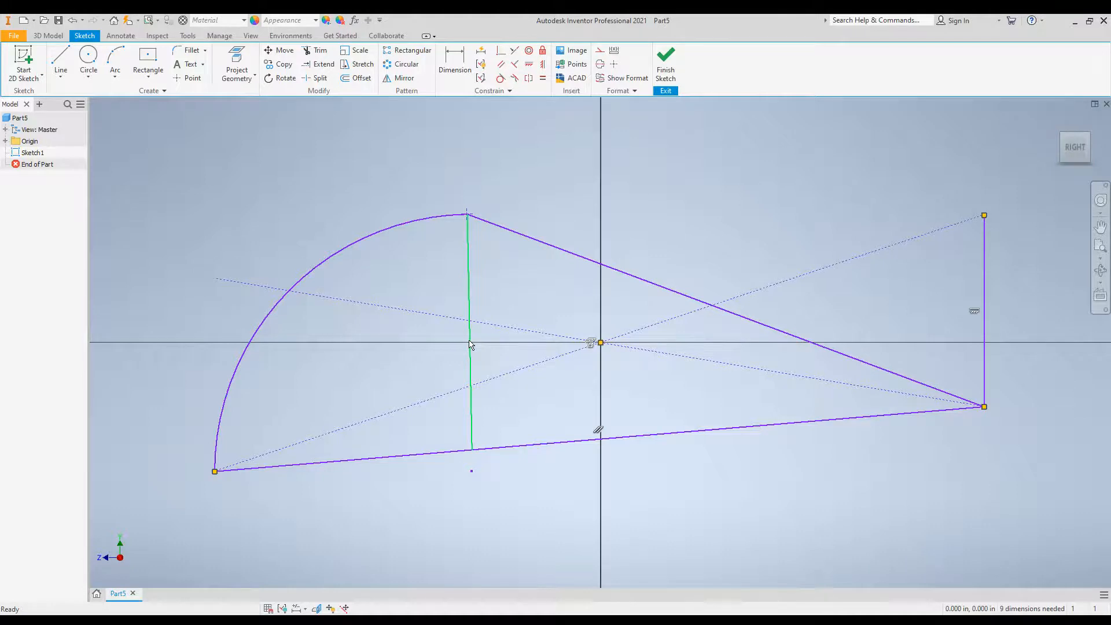
# Lower the shared endpoint of the arc and sloped line to just above the horizontal axis, and delete the nearly vertical line.
pyautogui.click(470, 342)
pyautogui.click(468, 215)
pyautogui.moveTo(467, 215); pyautogui.dragTo(467, 318)
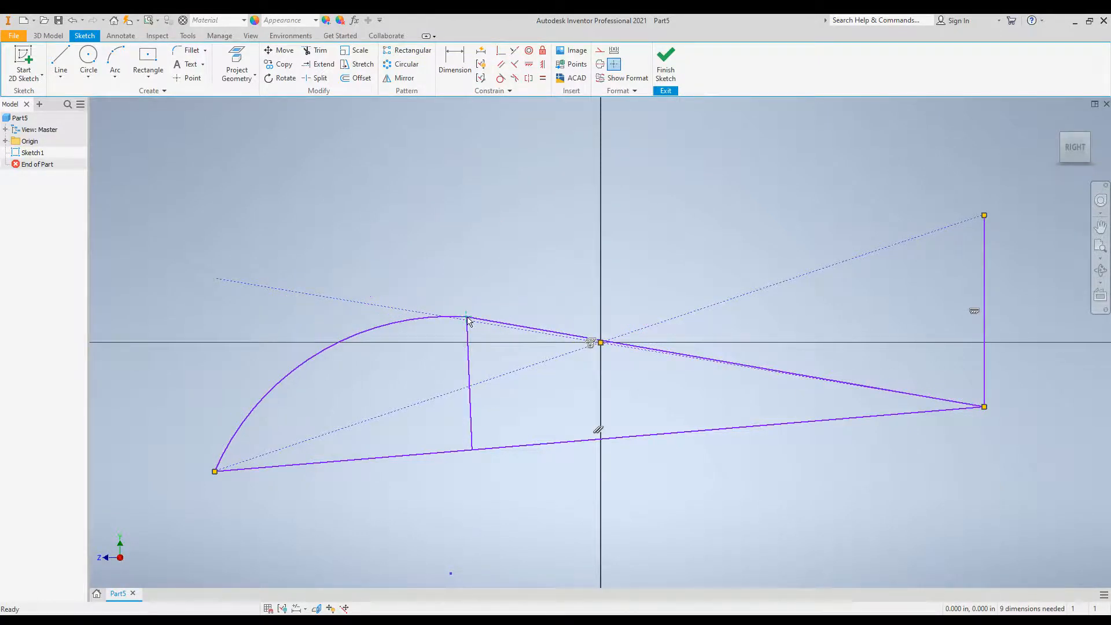
pyautogui.click(472, 360)
pyautogui.press('Delete')
# Dimension the horizontal distance between the base line's endpoints and set it to 90 mm.
pyautogui.click(456, 57)
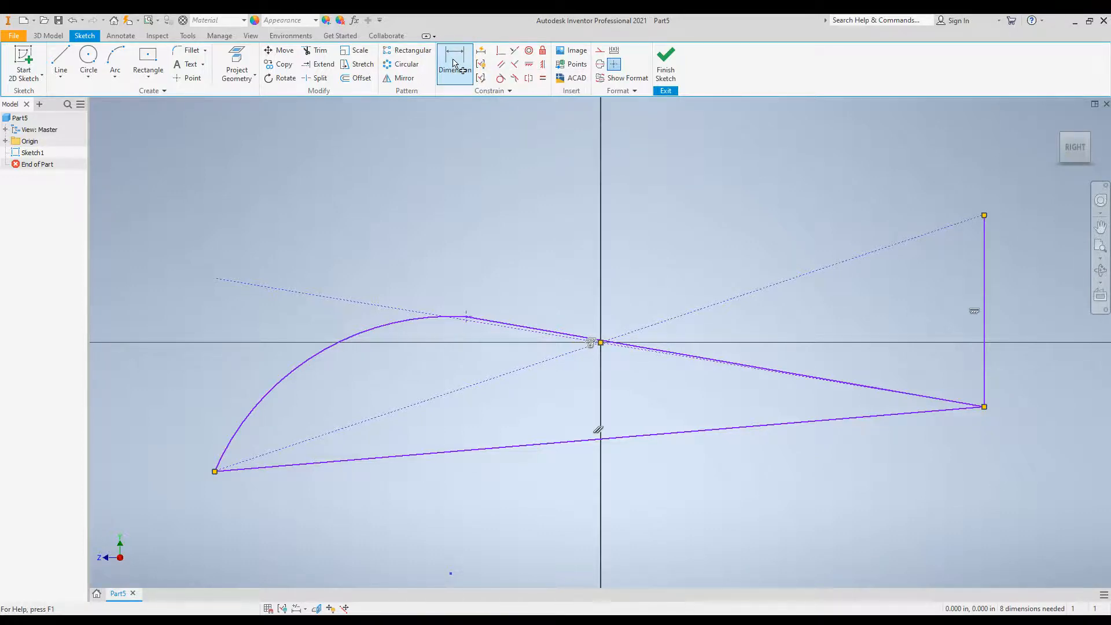
pyautogui.click(398, 457)
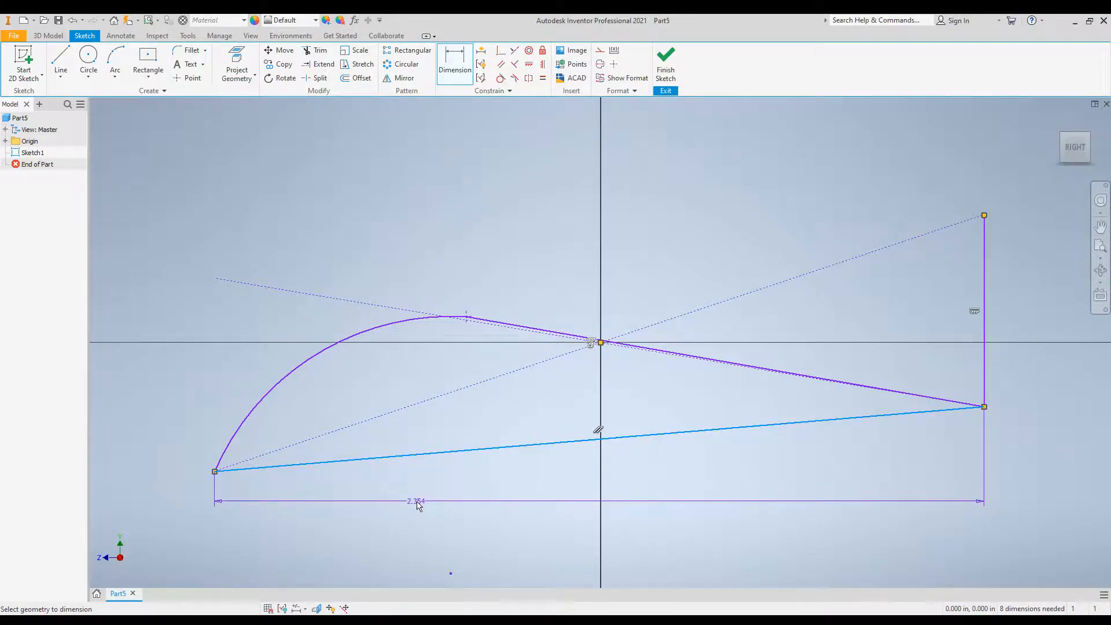
pyautogui.click(419, 506)
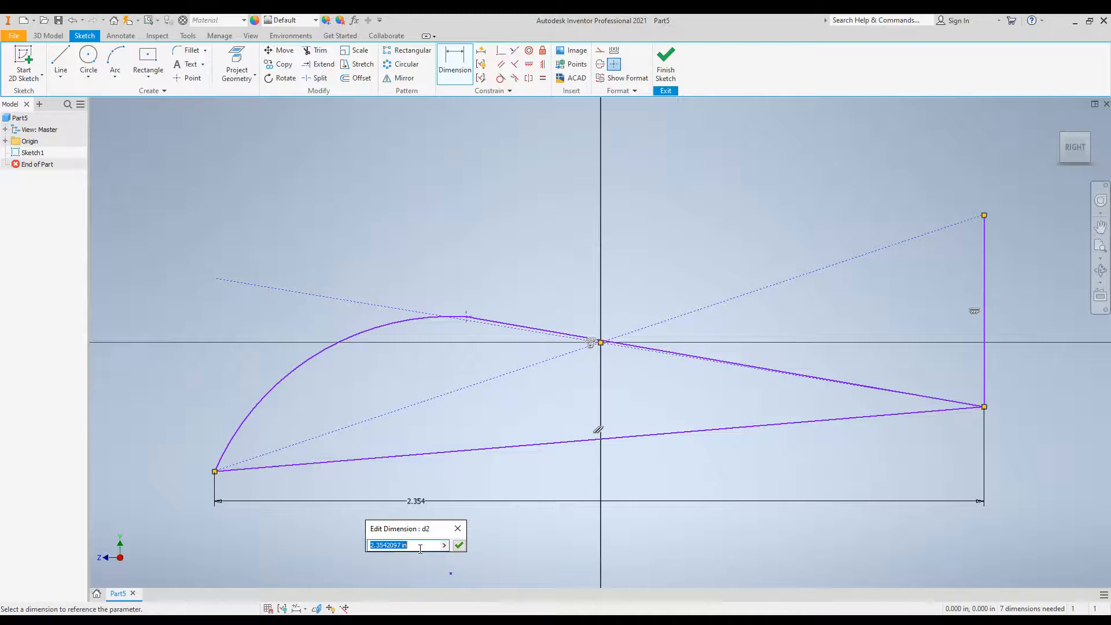
pyautogui.write('9')
pyautogui.write('0 mm')
pyautogui.press('Return')
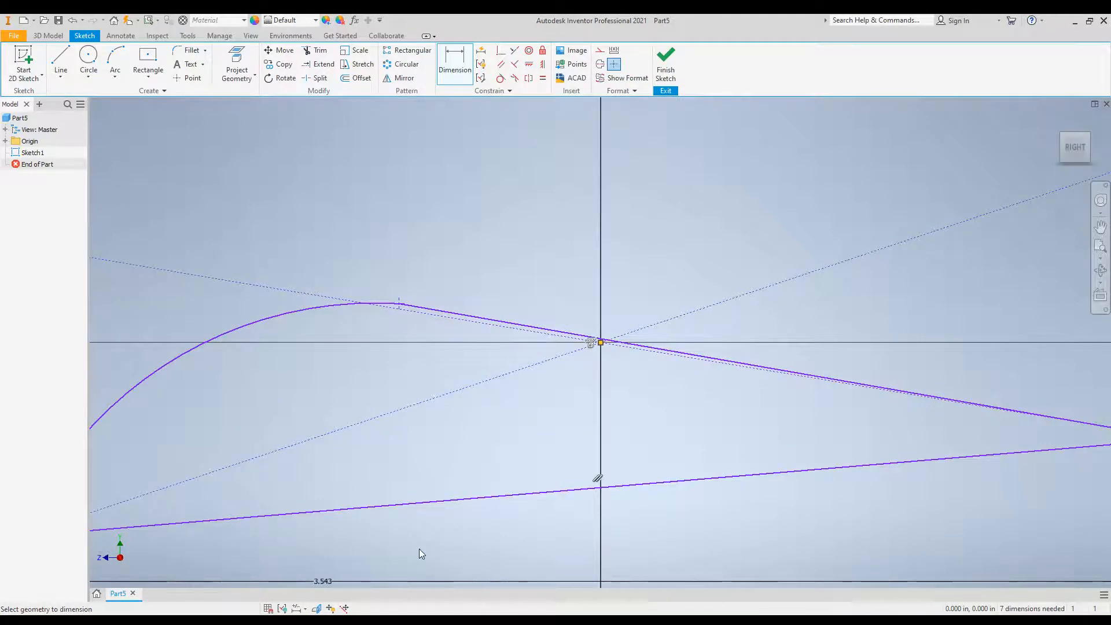
pyautogui.click(1100, 246)
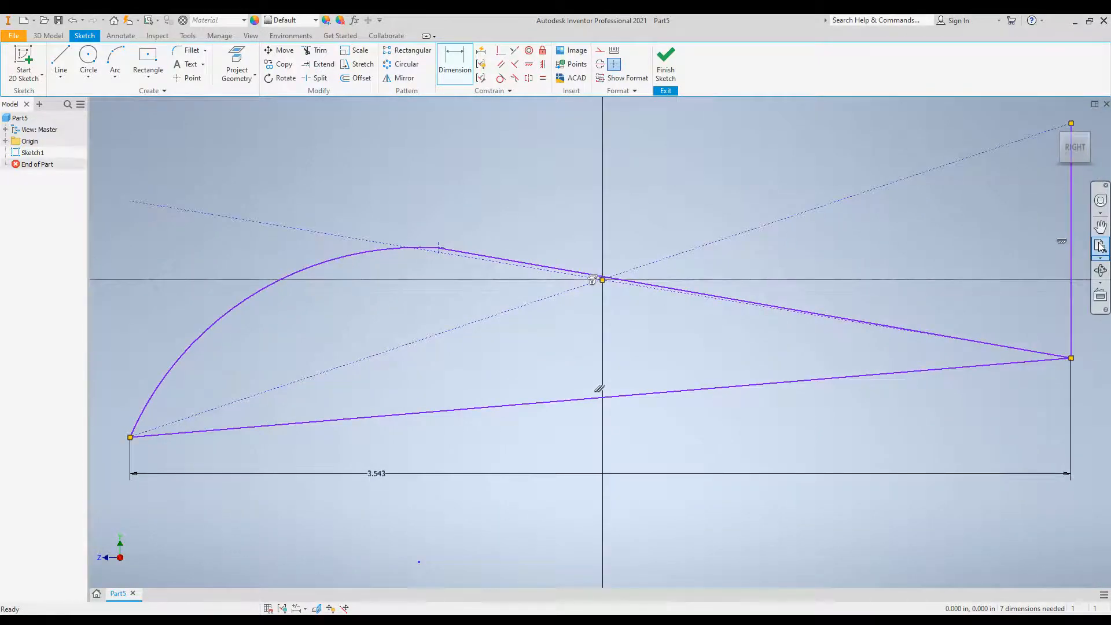
pyautogui.click(1071, 260)
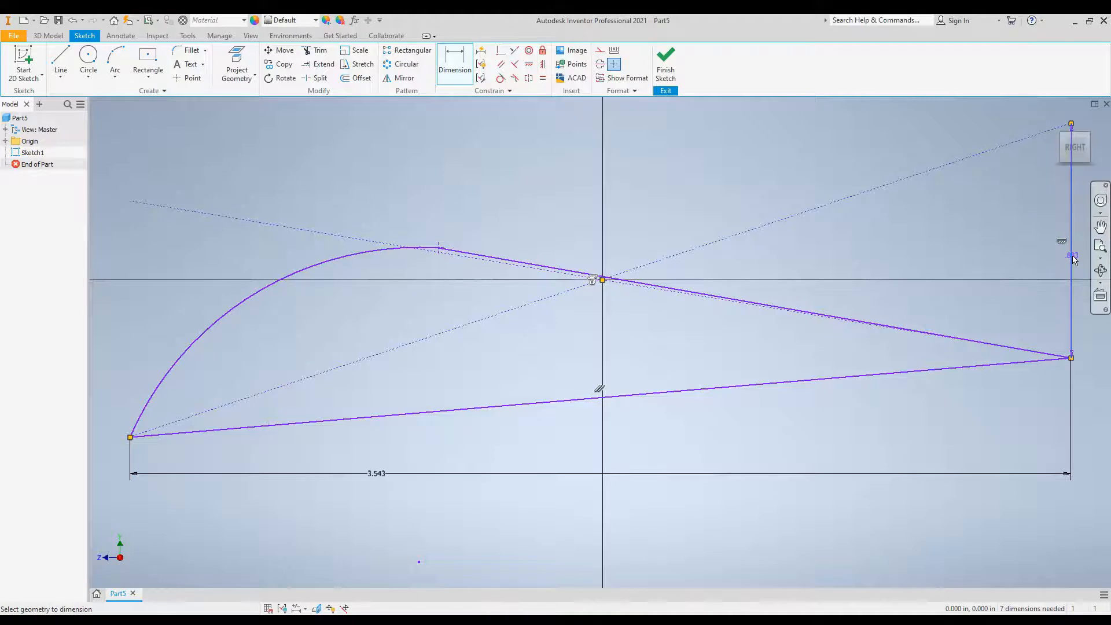
pyautogui.click(1073, 283)
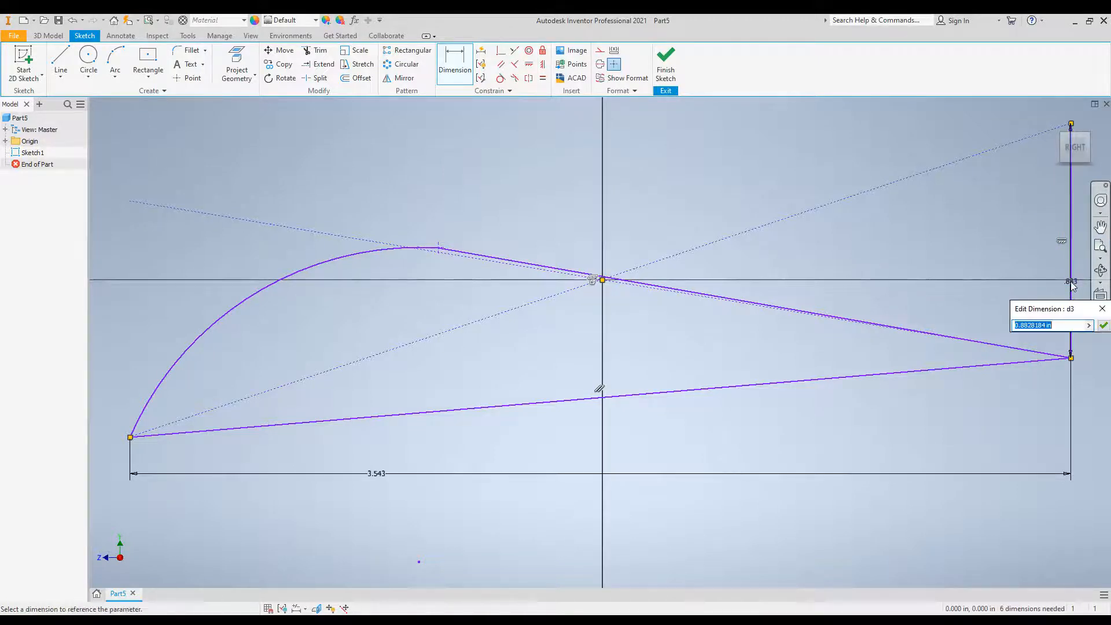
pyautogui.press('BackSpace')
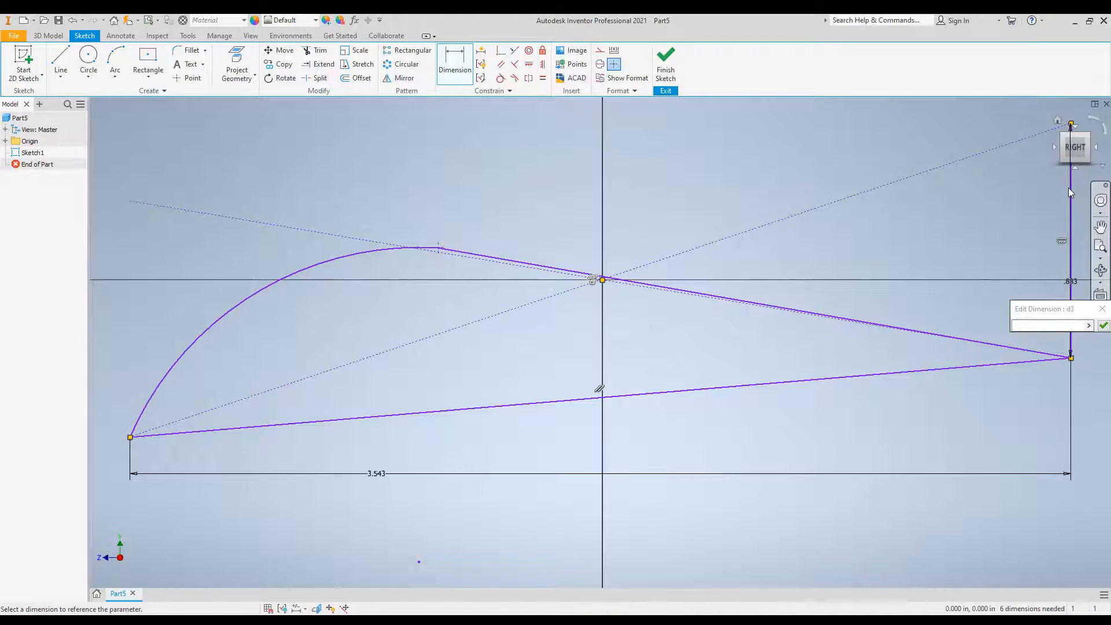
pyautogui.press('Escape')
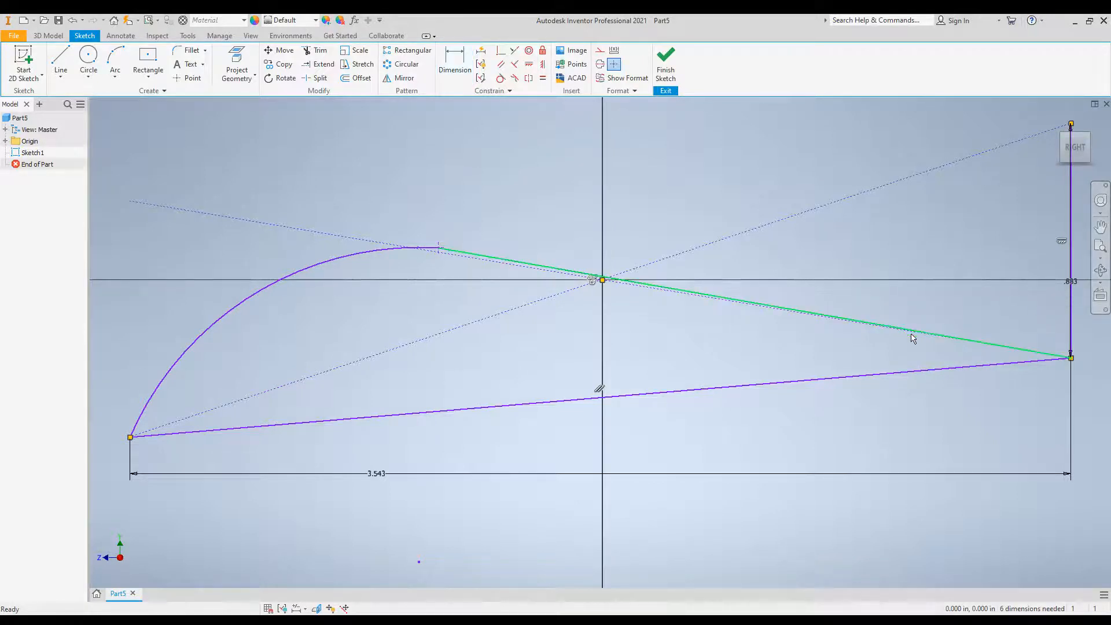
pyautogui.click(1073, 198)
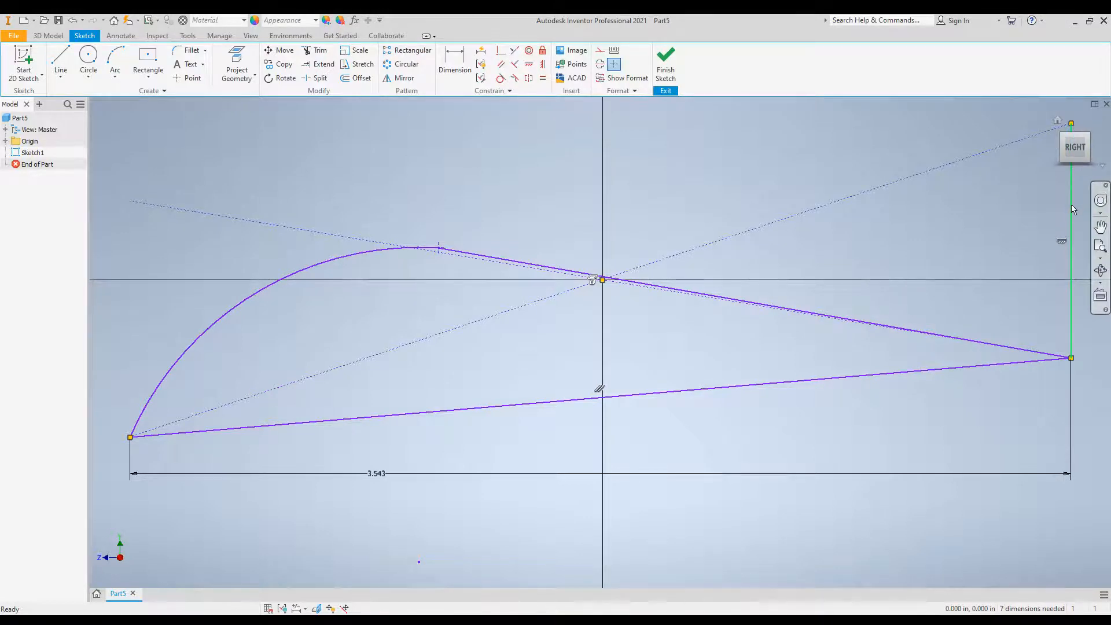
# Delete the rectangle's remaining vertical edge, the horizontal length dimension and the two dashed diagonal construction lines.
pyautogui.click(1071, 204)
pyautogui.click(1072, 206)
pyautogui.press('Delete')
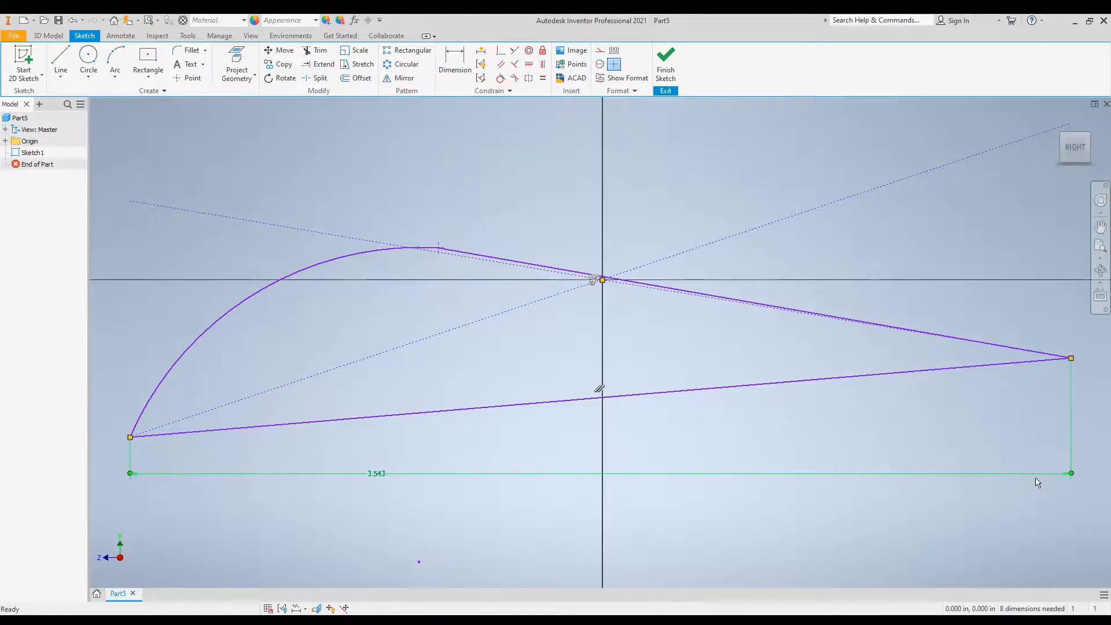
pyautogui.press('Delete')
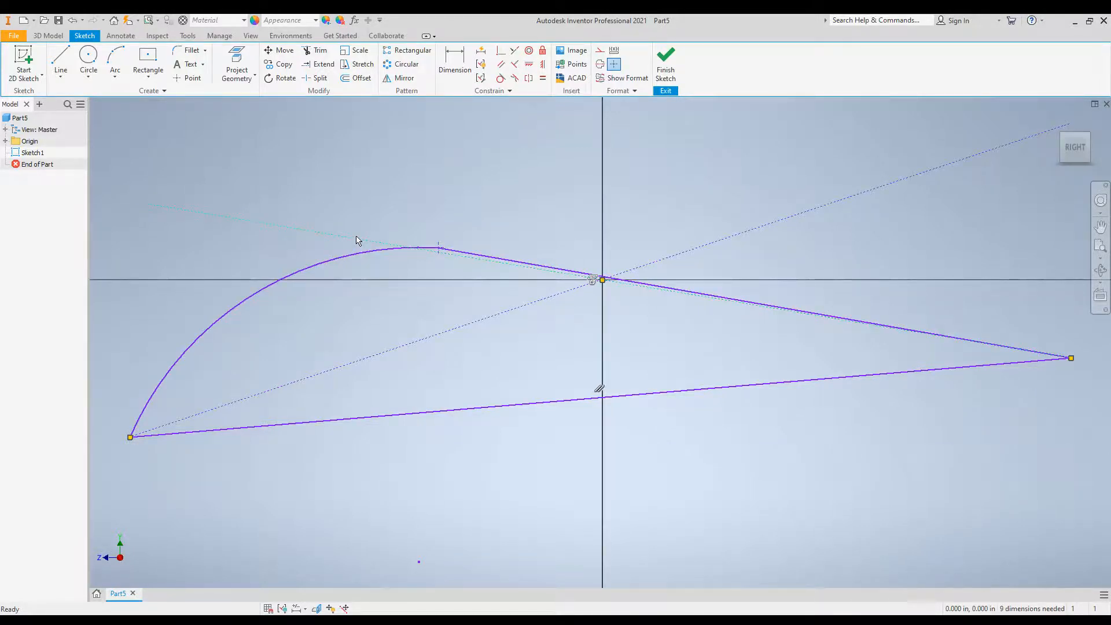
pyautogui.press('Delete')
pyautogui.press('Delete')
# Finish the sketch of the closed arc-and-lines profile.
pyautogui.rightClick(668, 54)
pyautogui.click(668, 54)
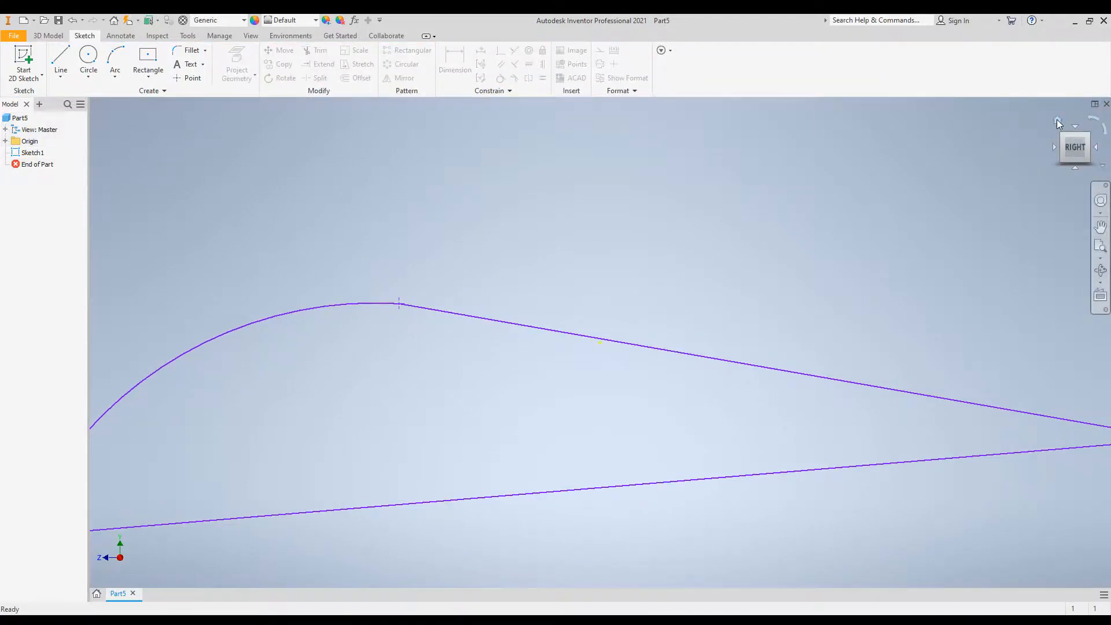
pyautogui.click(1057, 120)
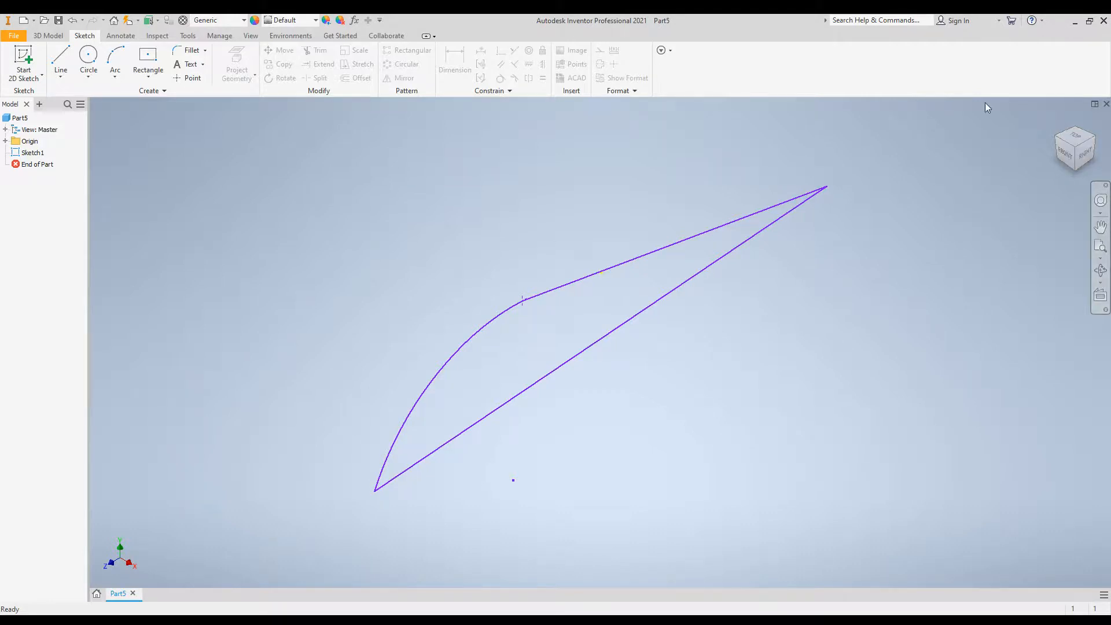
# Start an extrusion of the sketched profile and set its direction to symmetric about the sketch plane.
pyautogui.click(49, 38)
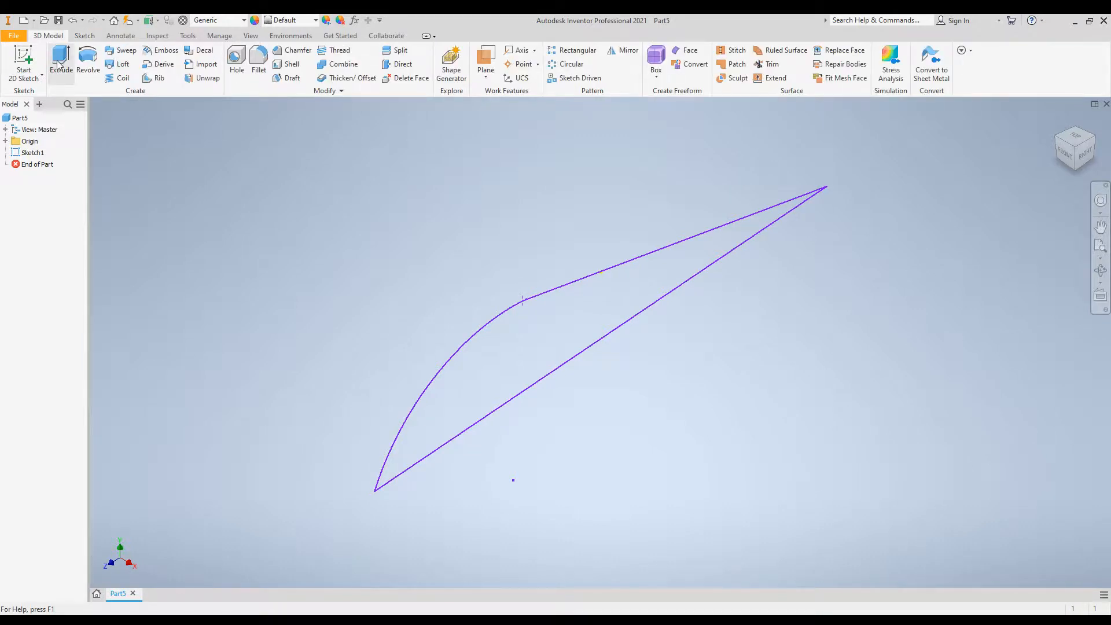
pyautogui.click(59, 65)
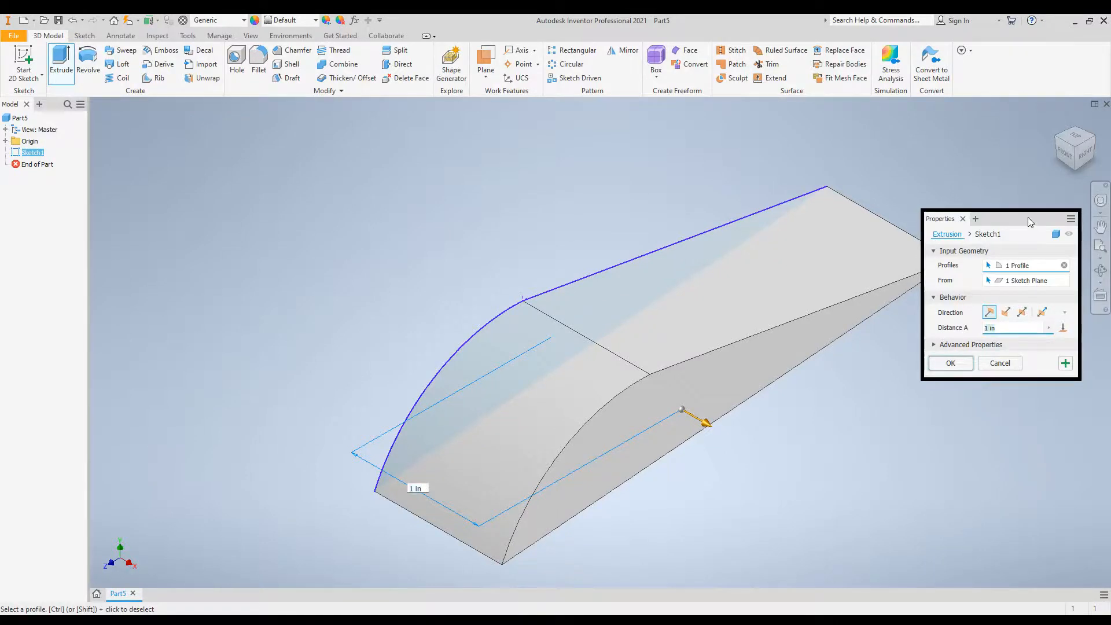
pyautogui.moveTo(1028, 217); pyautogui.dragTo(203, 105)
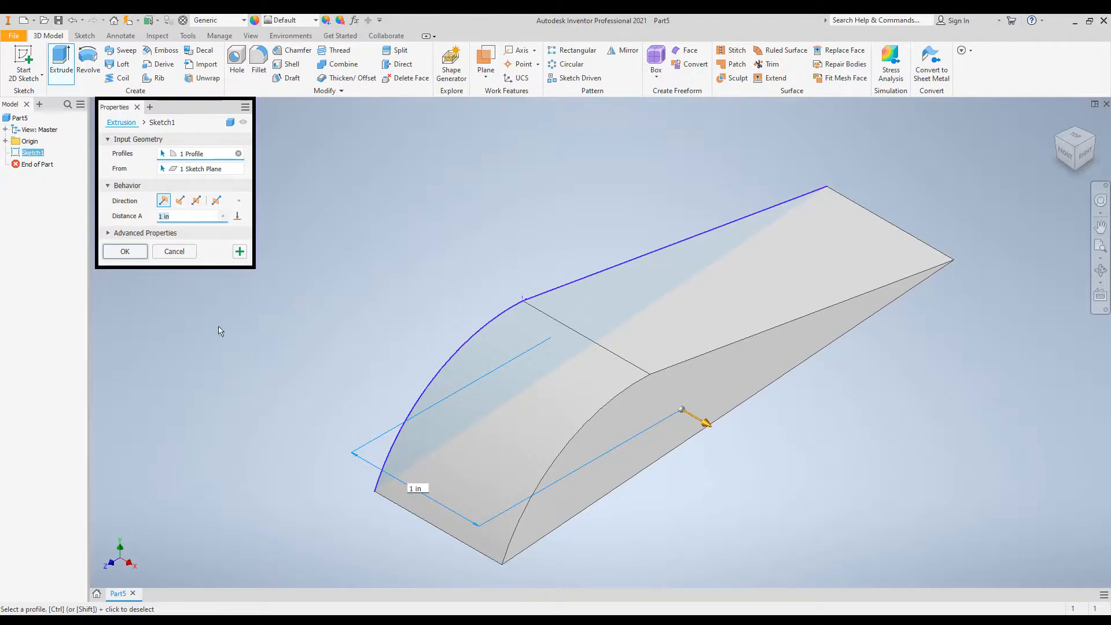
pyautogui.click(196, 201)
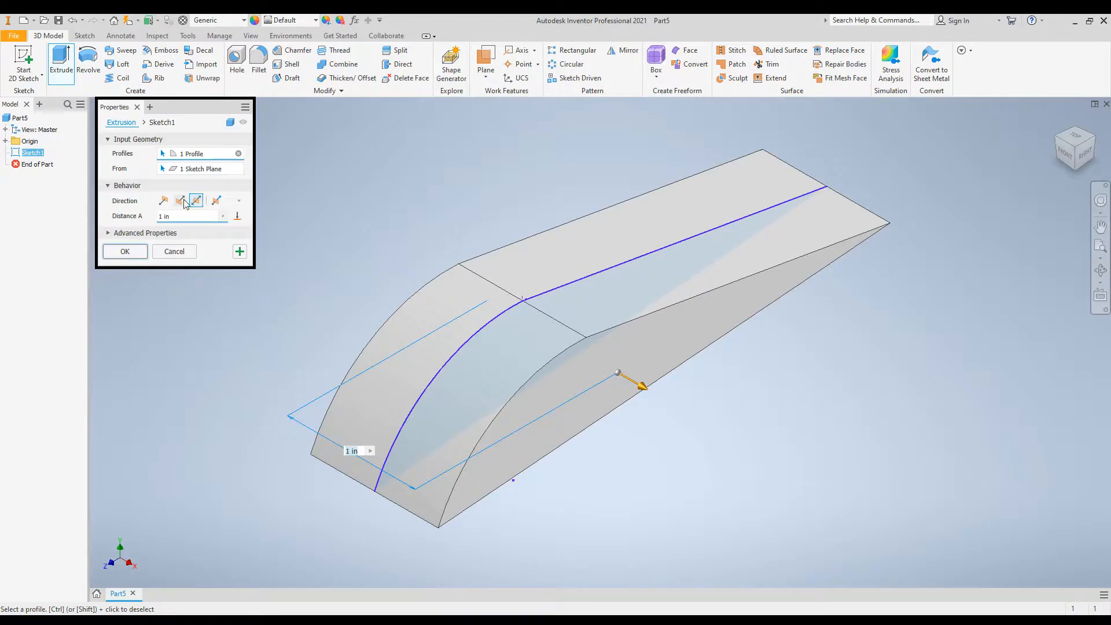
pyautogui.click(162, 201)
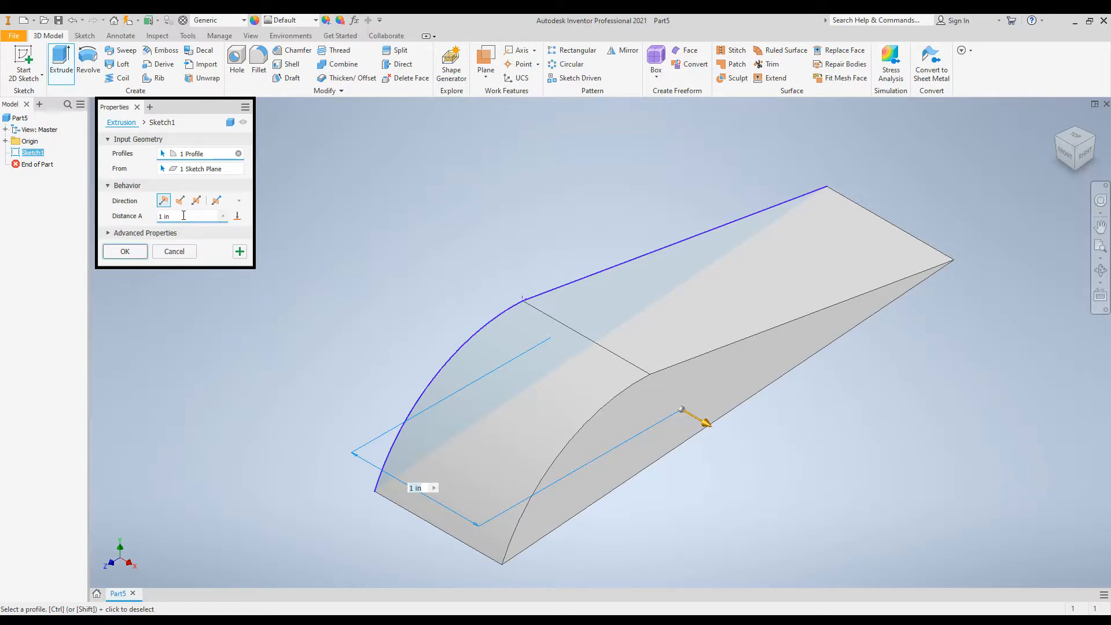
pyautogui.click(197, 201)
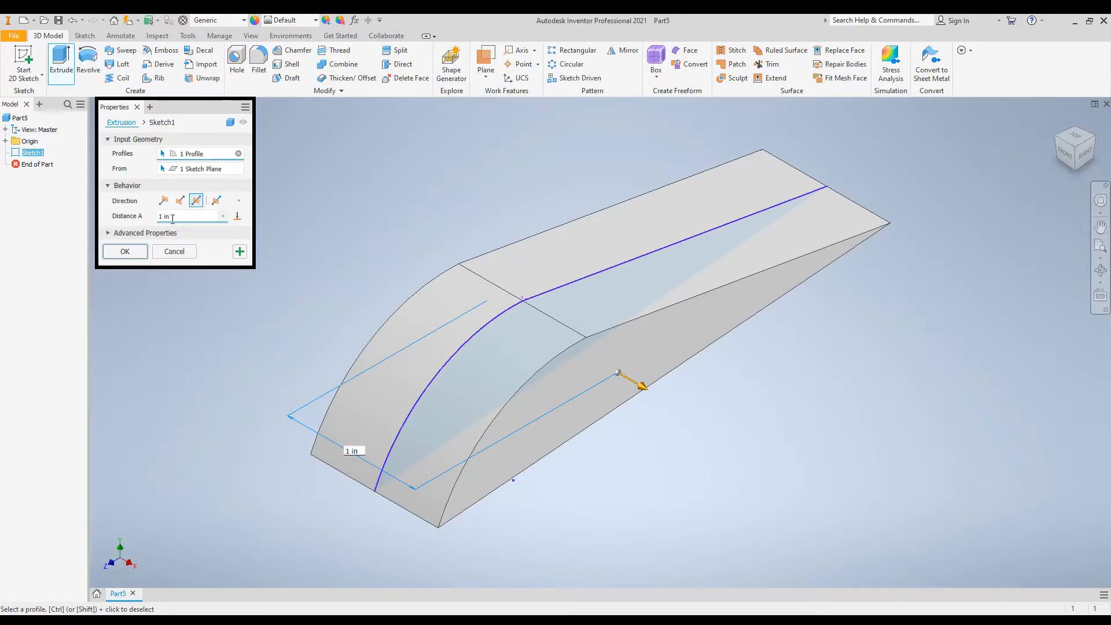
# Set the extrusion distance to 20 cm and create the solid.
pyautogui.rightClick(184, 219)
pyautogui.click(184, 219)
pyautogui.rightClick(185, 218)
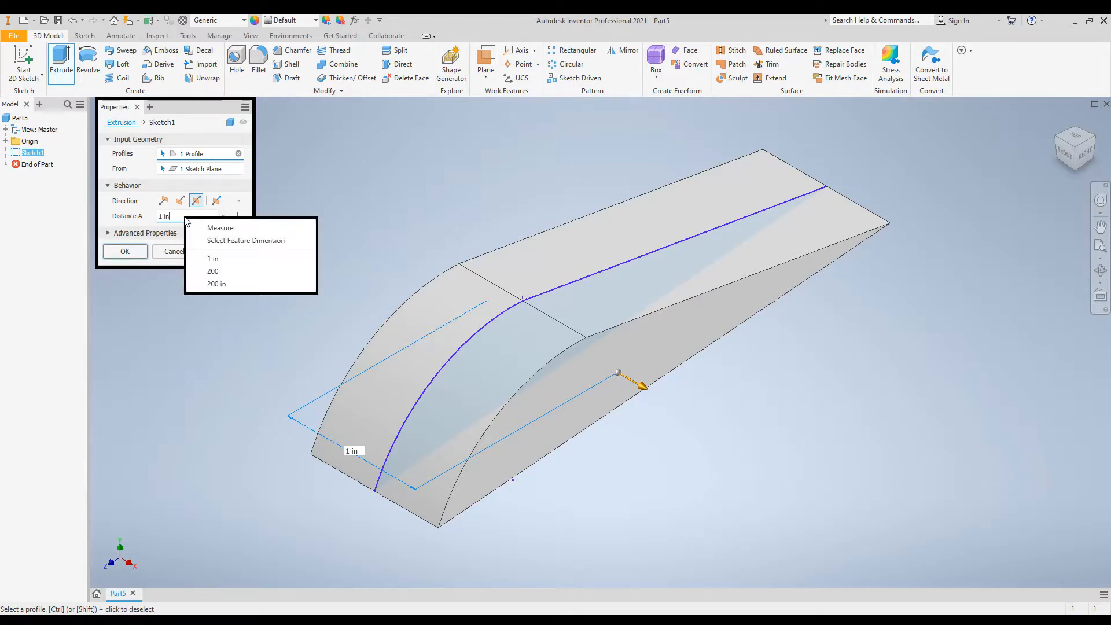
pyautogui.rightClick(181, 218)
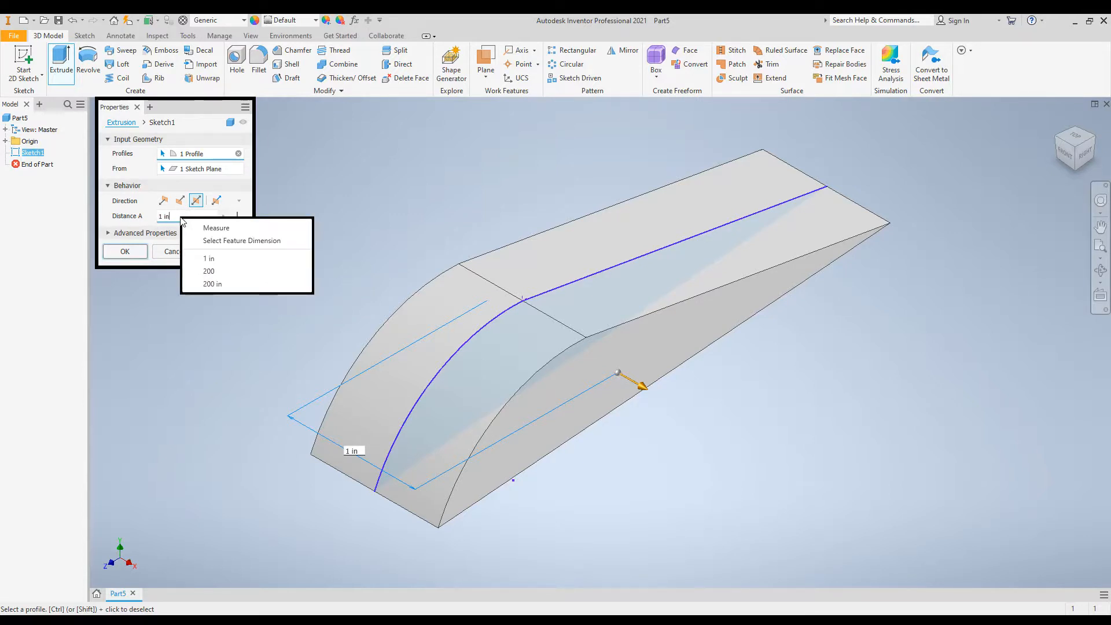
pyautogui.click(181, 217)
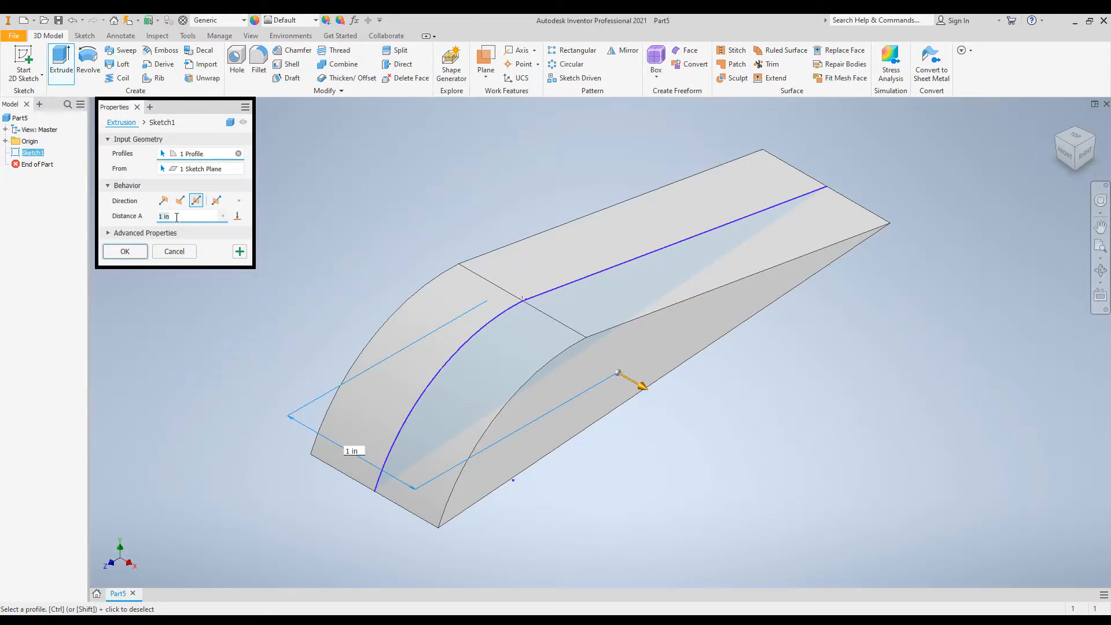
pyautogui.write('20')
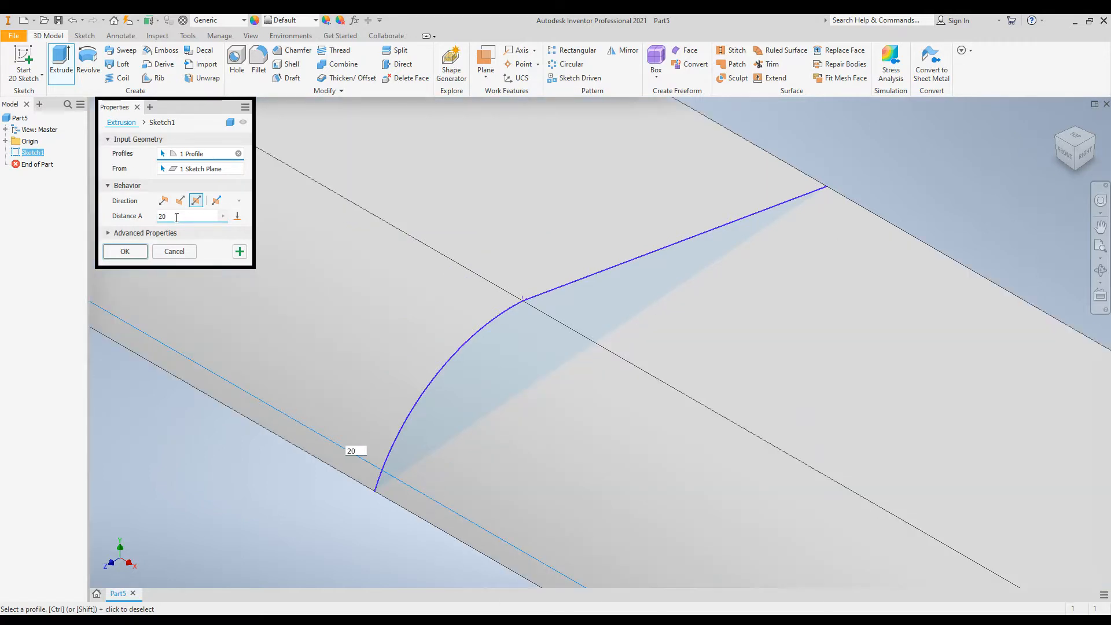
pyautogui.press('Return')
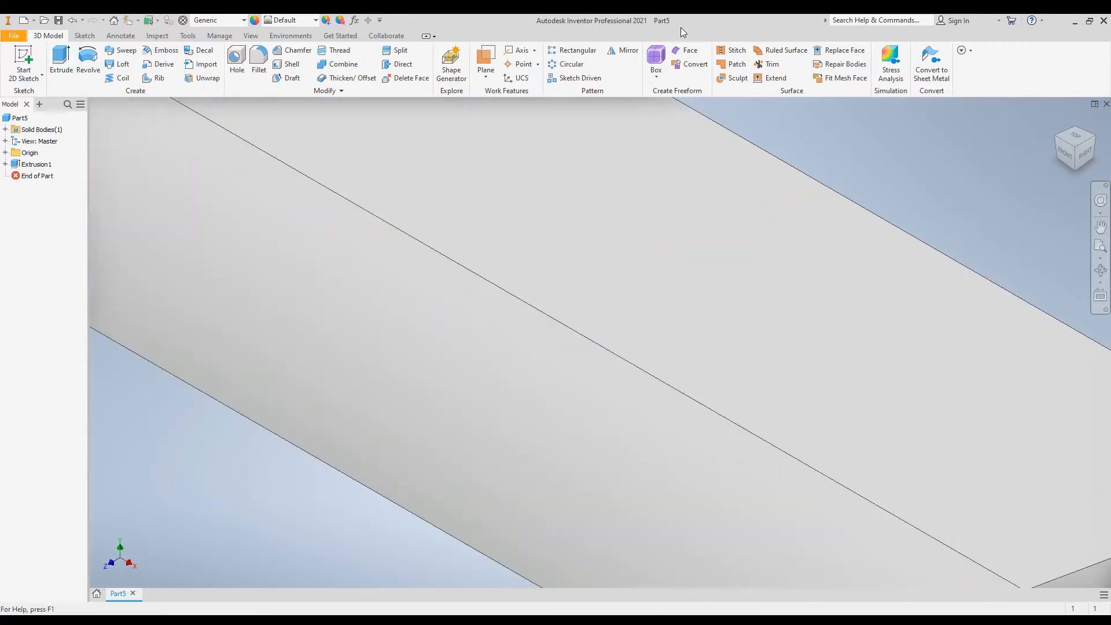
# Examine the extruded solid from the top, the end profile, the bottom and the home view.
pyautogui.click(1102, 248)
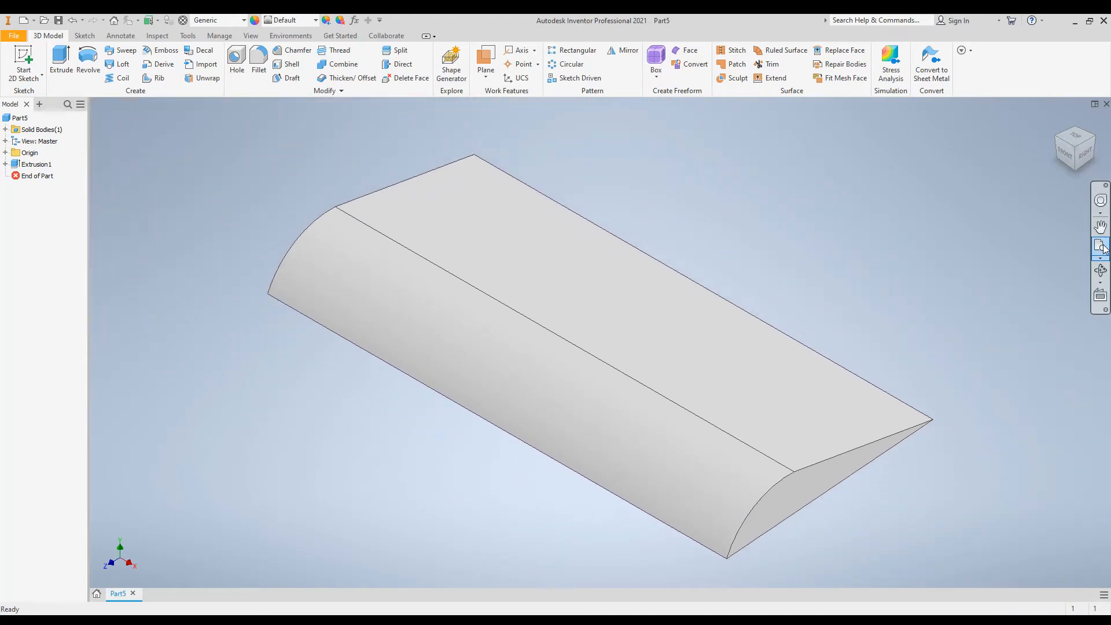
pyautogui.click(1079, 137)
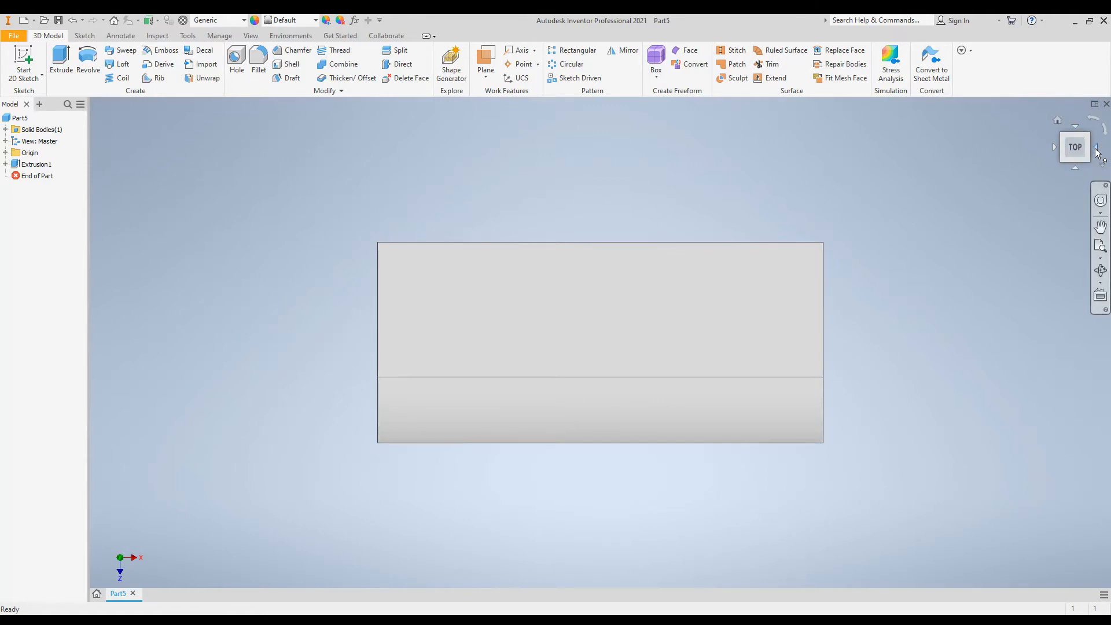
pyautogui.click(1098, 152)
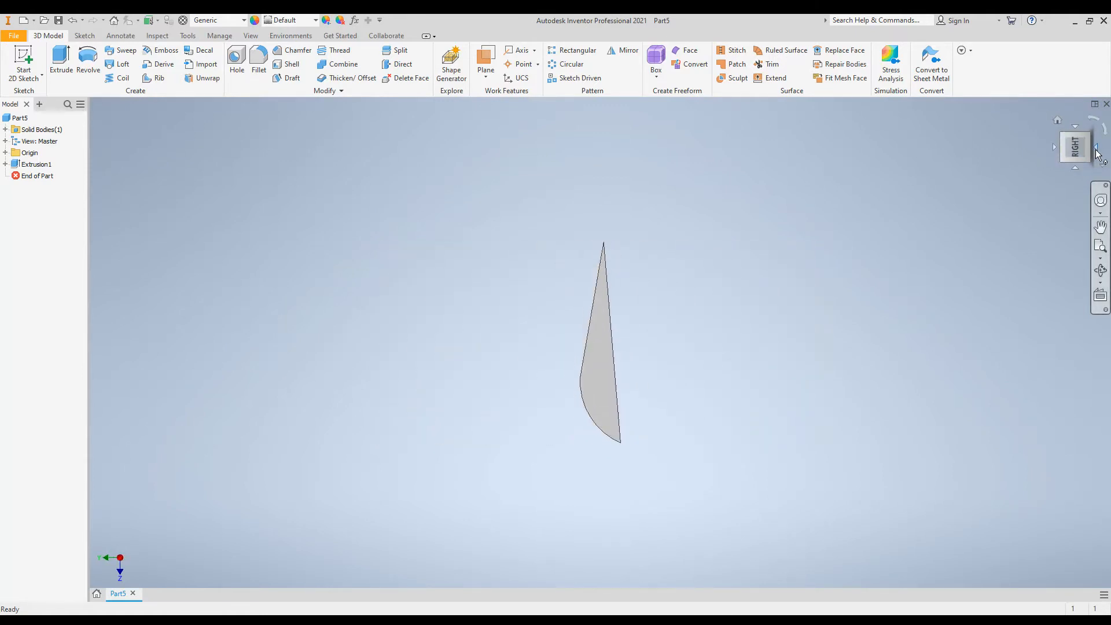
pyautogui.click(1098, 151)
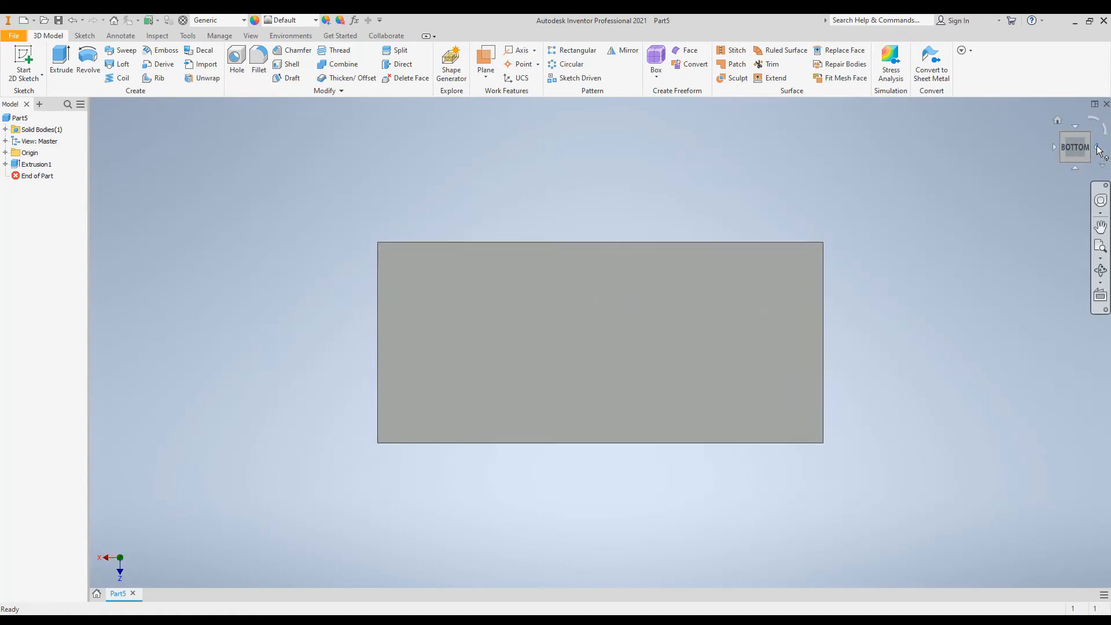
pyautogui.click(1056, 147)
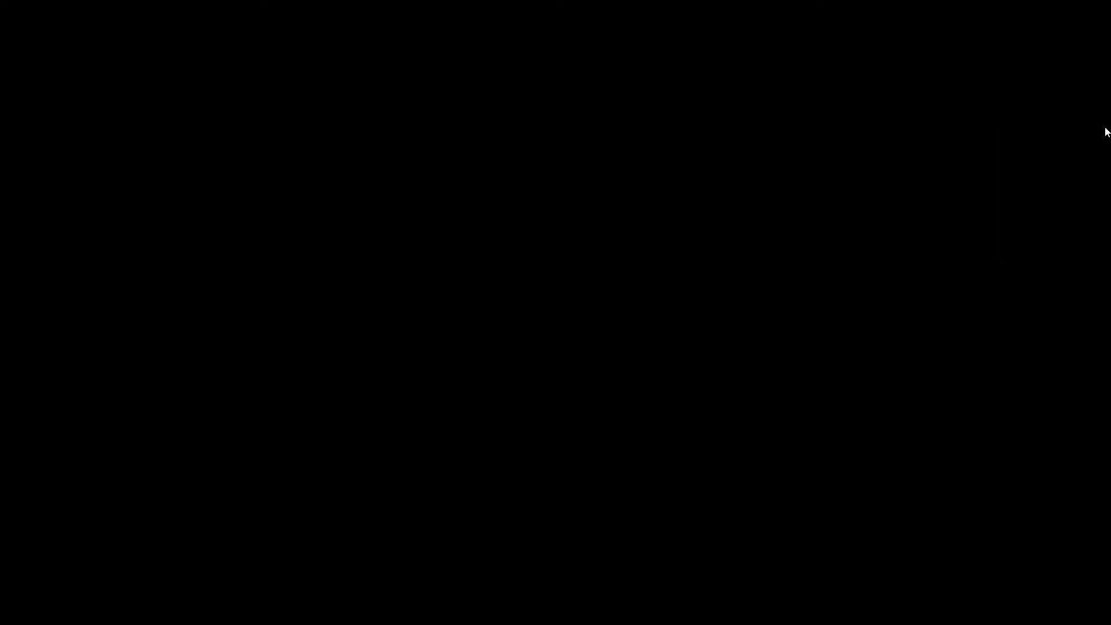
pyautogui.rightClick(1105, 127)
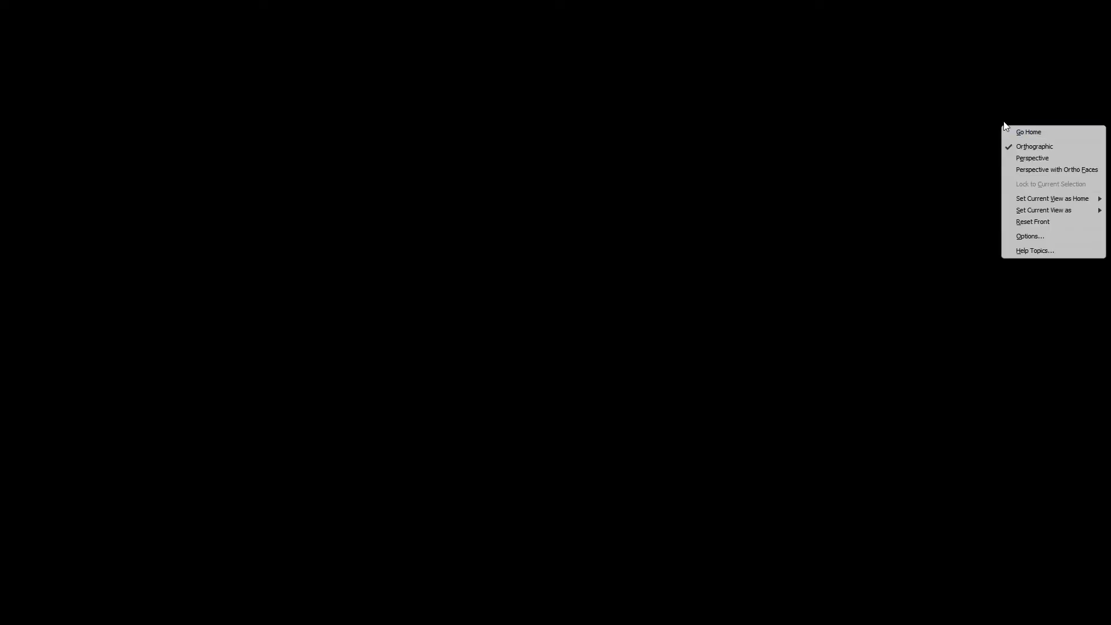
pyautogui.click(942, 154)
pyautogui.click(1105, 128)
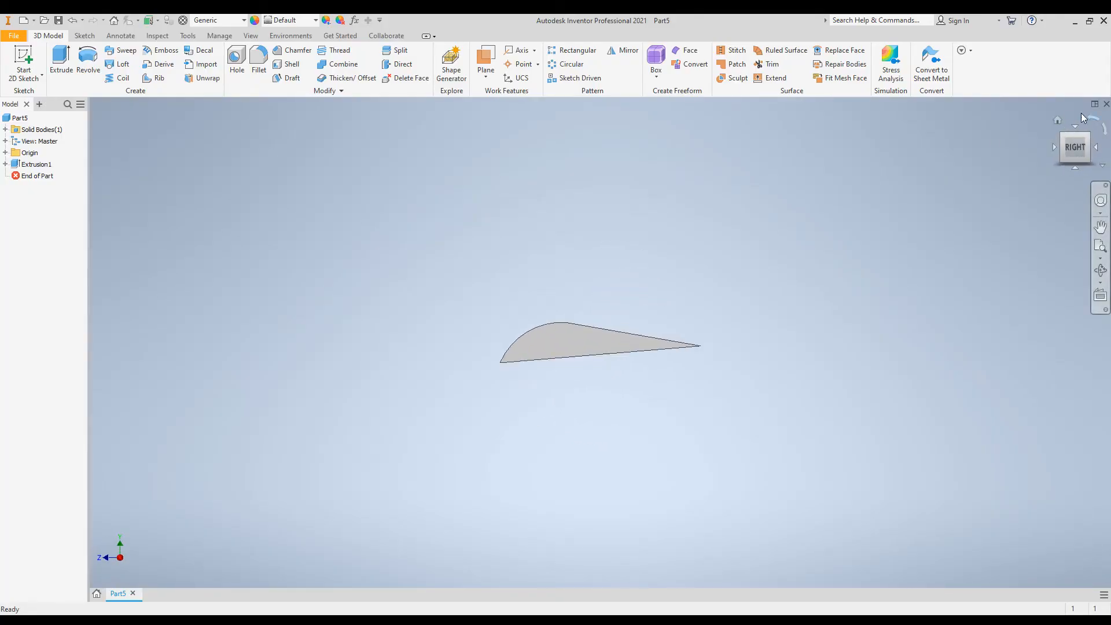
pyautogui.click(1074, 125)
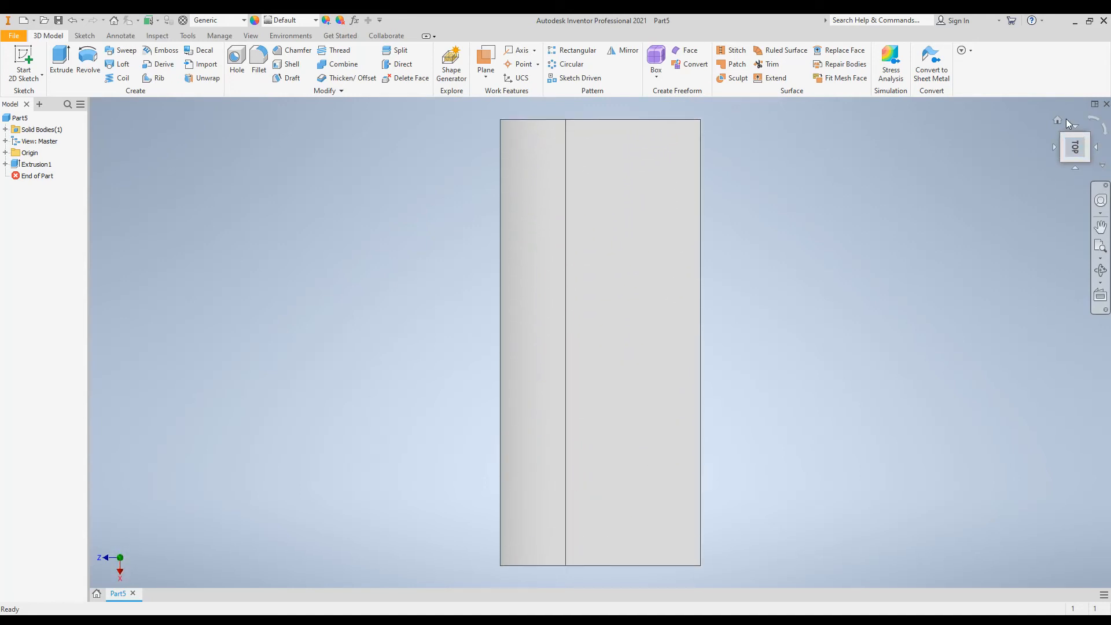
pyautogui.click(1057, 120)
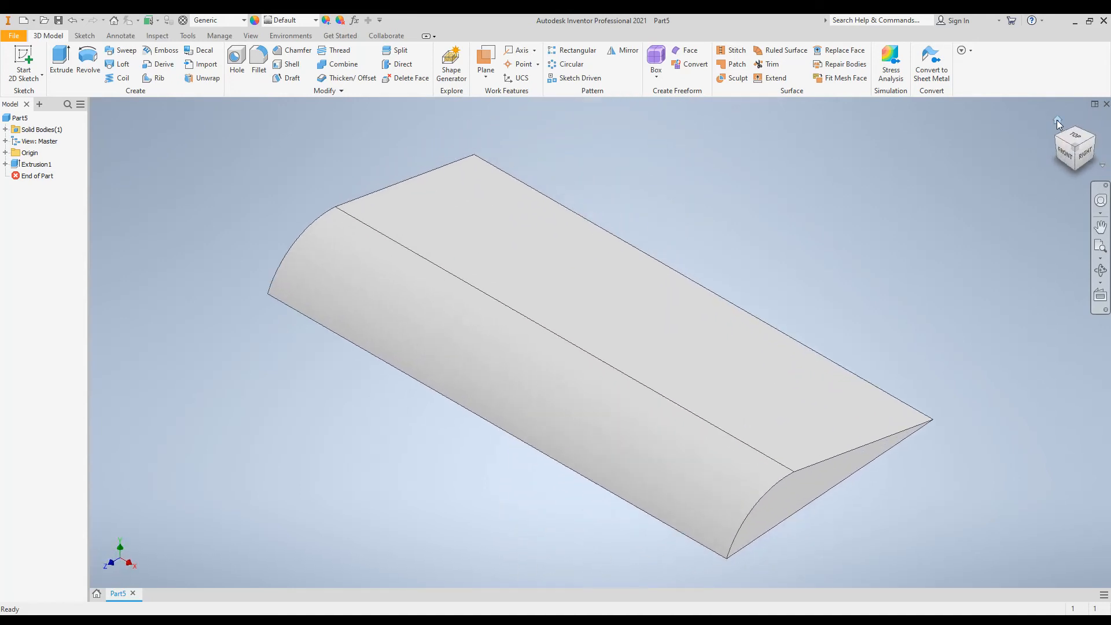